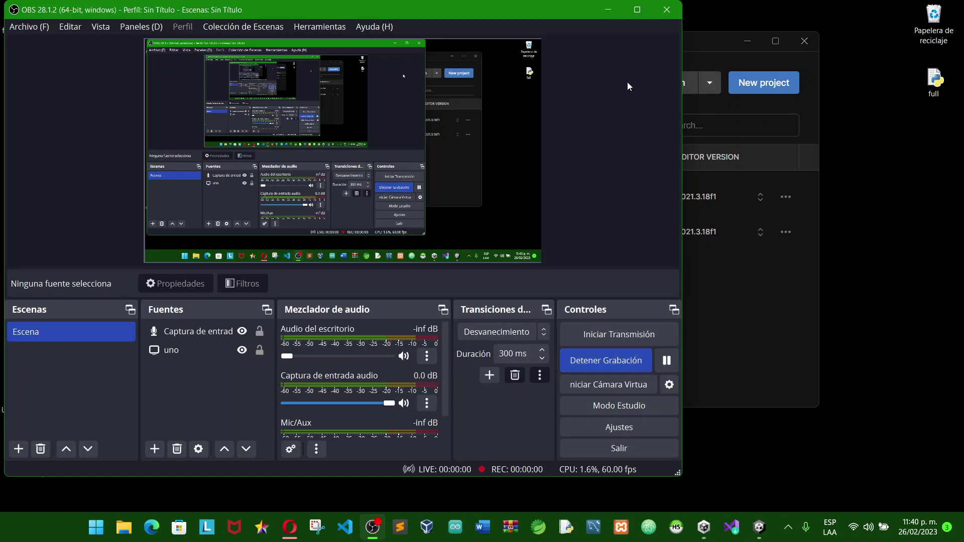
- Minimize the OBS Studio recorder so Unity Hub's Projects list shows
{"action": "left_click", "coordinate": [609, 11]}
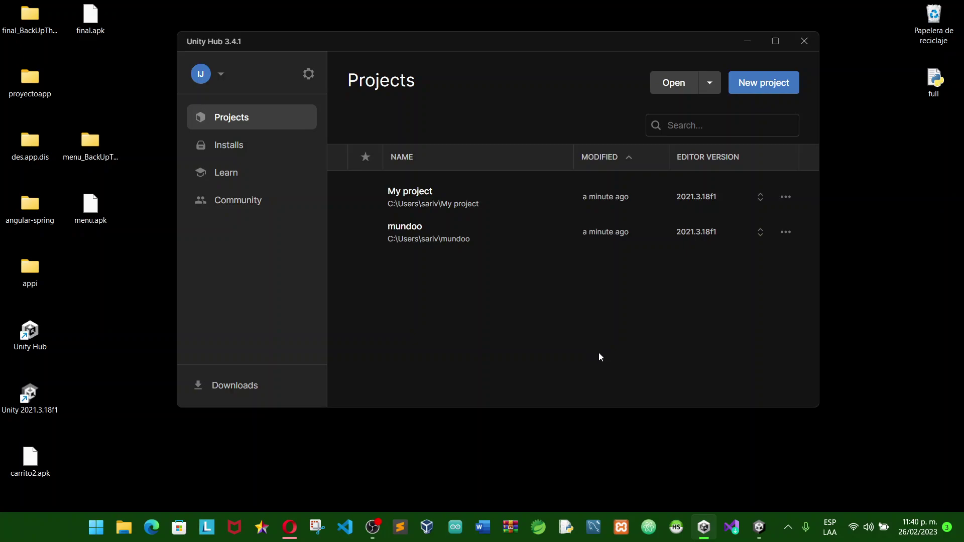
- Start a new project named 'asasdasd', then close Unity Hub without creating it
{"action": "left_click", "coordinate": [783, 93]}
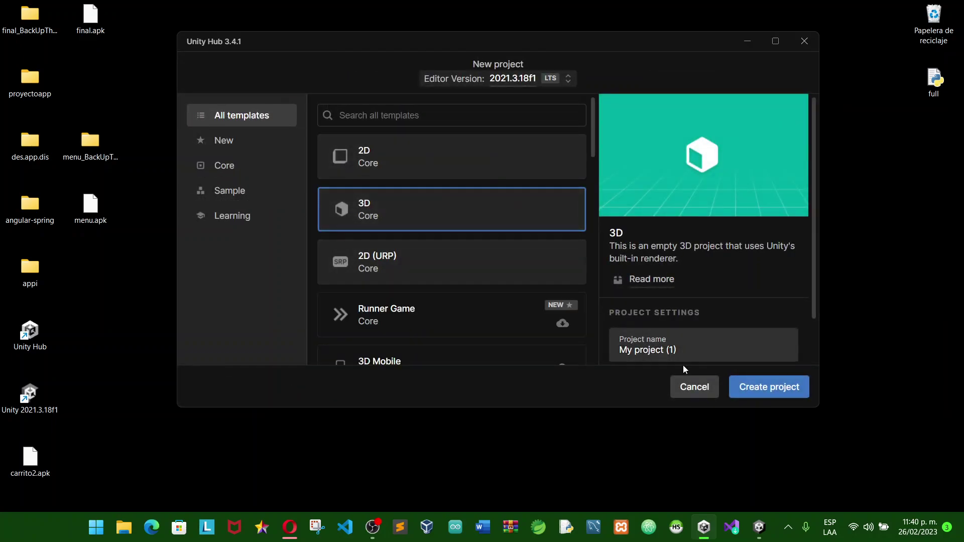
{"action": "left_click", "coordinate": [652, 347]}
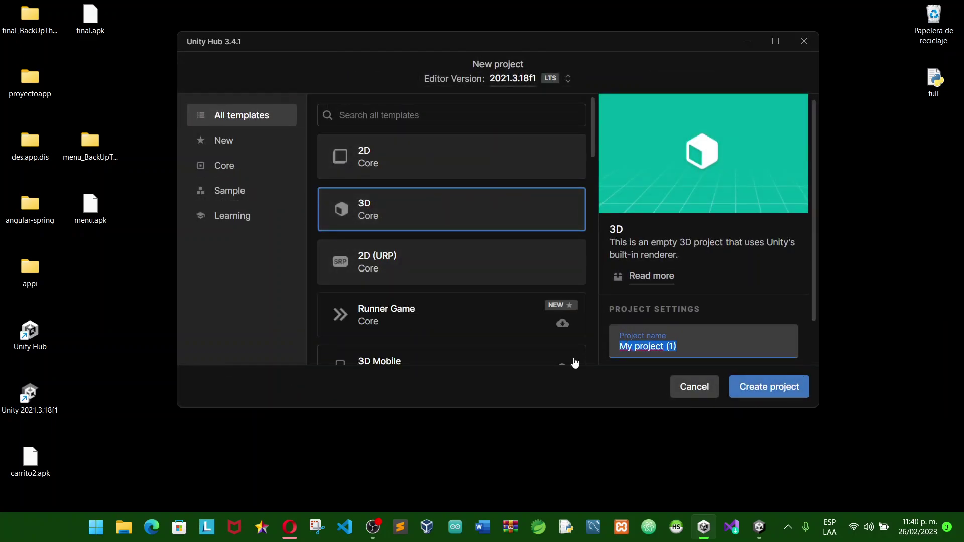
{"action": "type", "text": "asasdasd"}
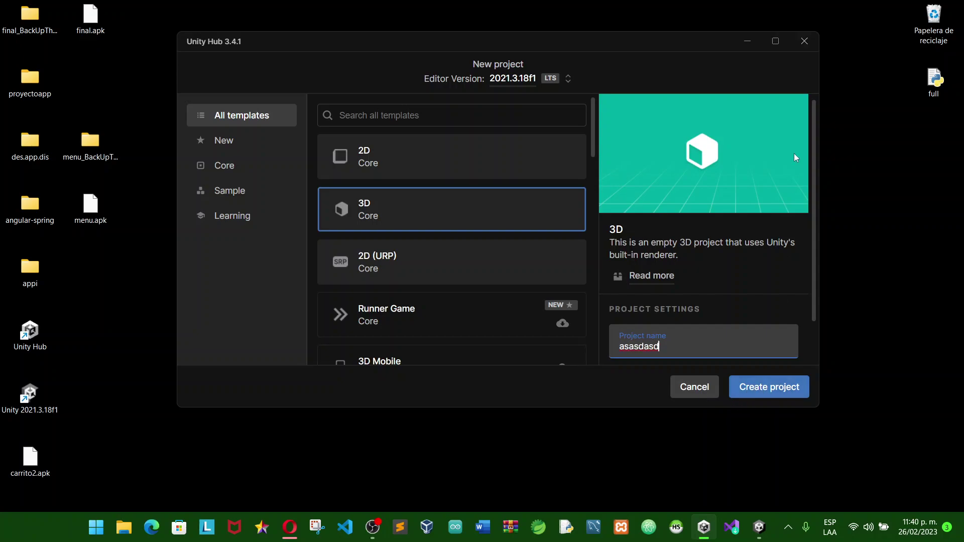
{"action": "left_click", "coordinate": [804, 41]}
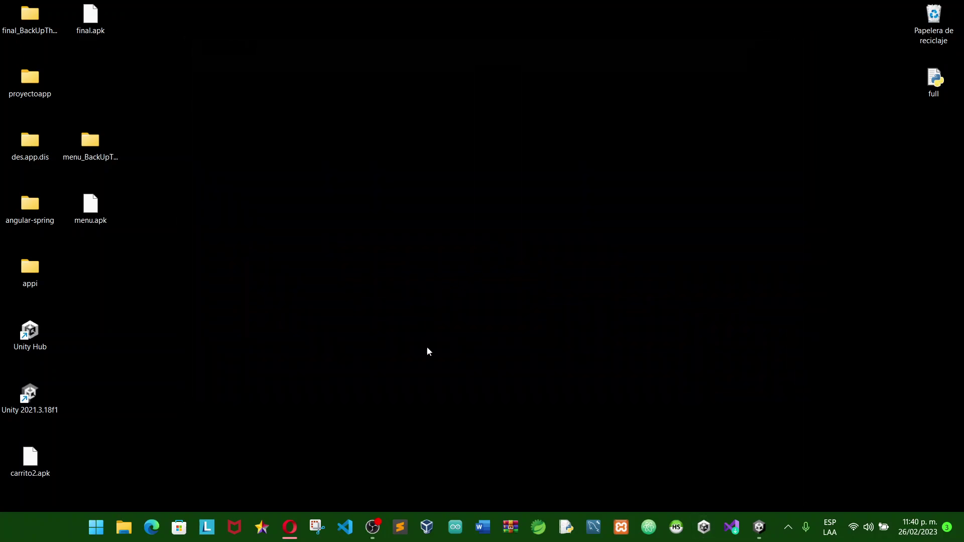
{"action": "left_click", "coordinate": [707, 531]}
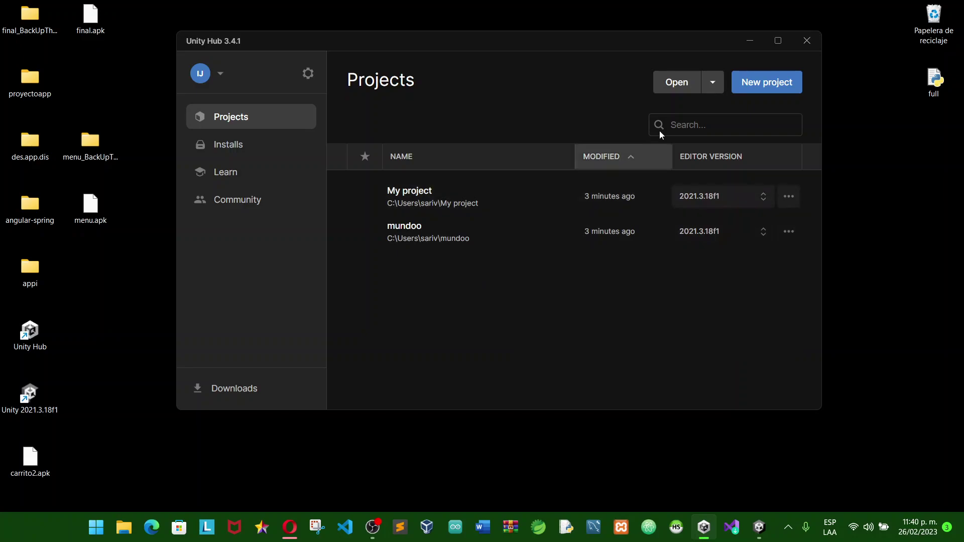
{"action": "left_click", "coordinate": [750, 40]}
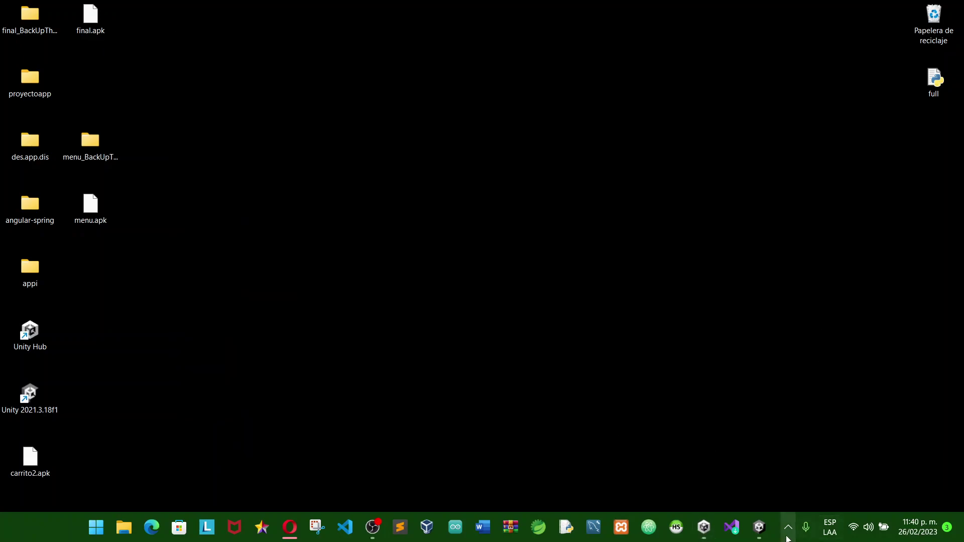
{"action": "left_click", "coordinate": [760, 528]}
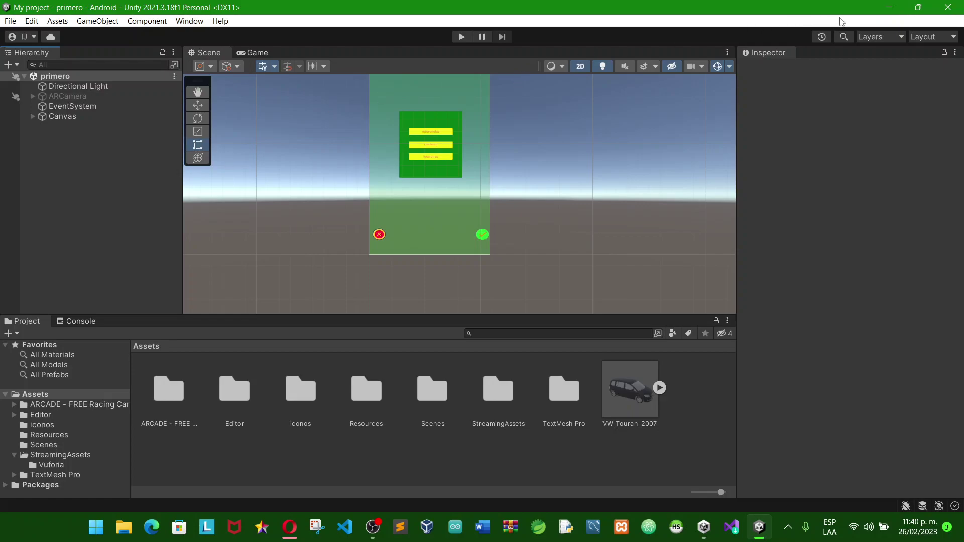
{"action": "left_click", "coordinate": [888, 7]}
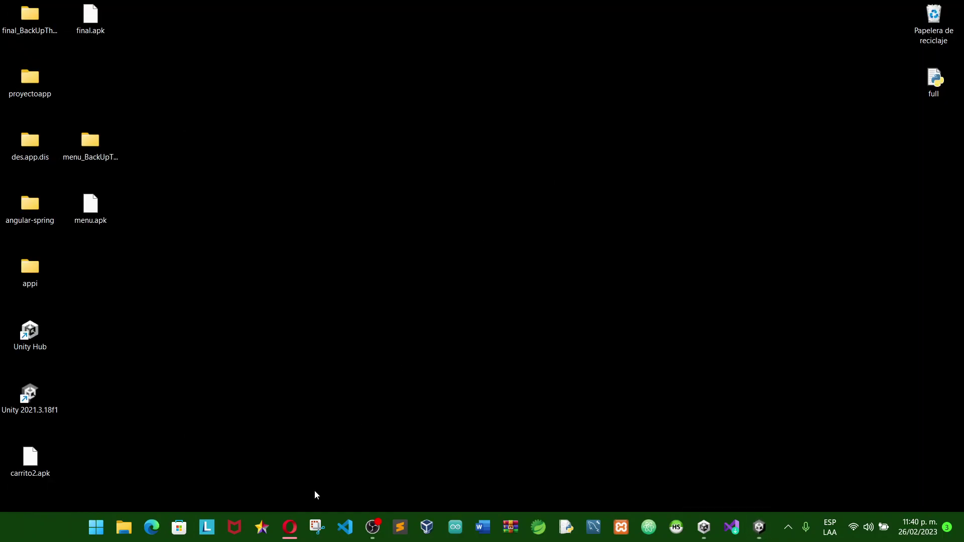
- Search the web for 'vuforia' in a new browser tab
{"action": "left_click", "coordinate": [289, 527]}
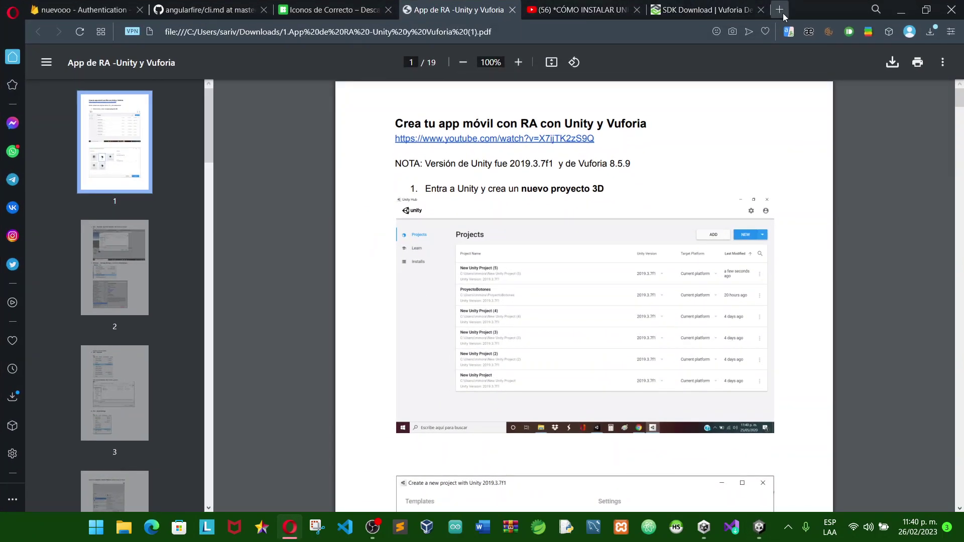
{"action": "left_click", "coordinate": [780, 11]}
{"action": "type", "text": "v"}
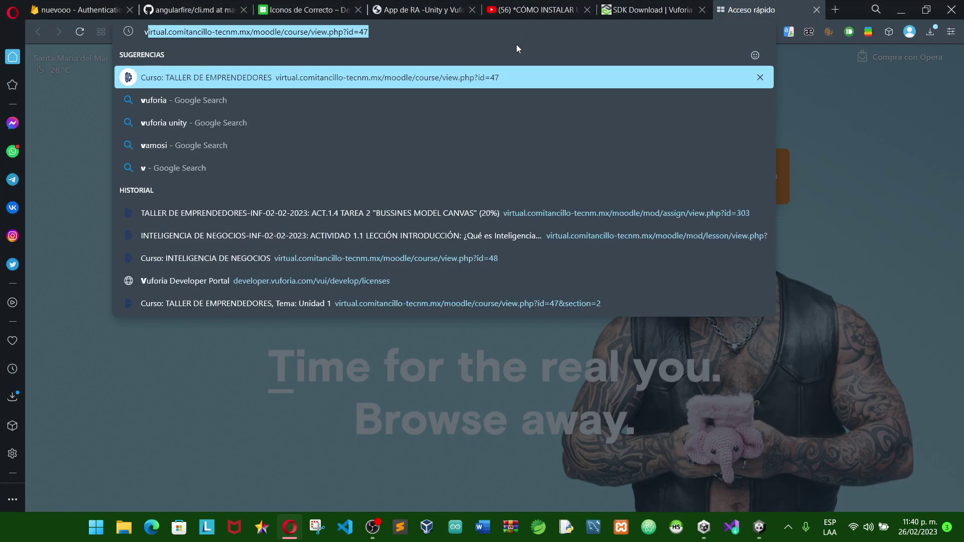
{"action": "type", "text": "uf"}
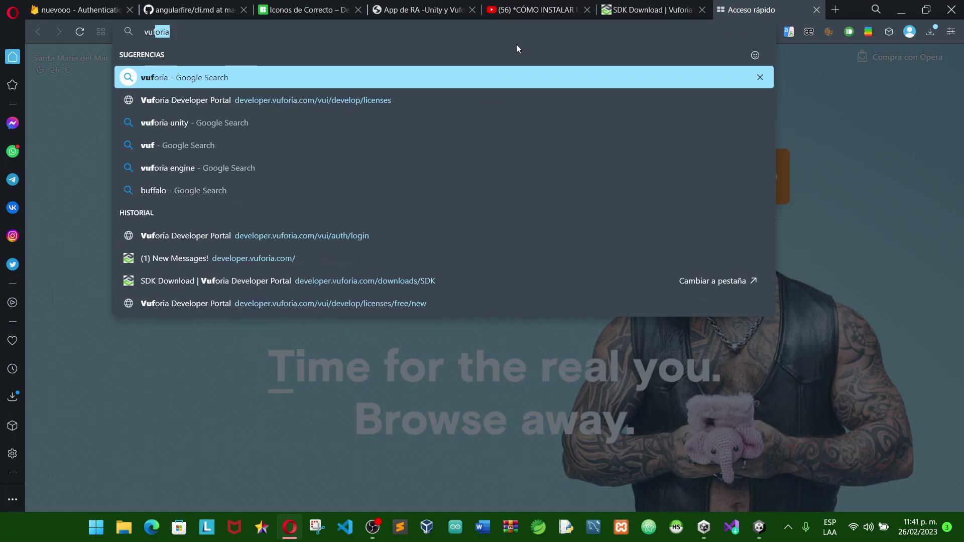
{"action": "type", "text": "oria"}
{"action": "key", "text": "Return"}
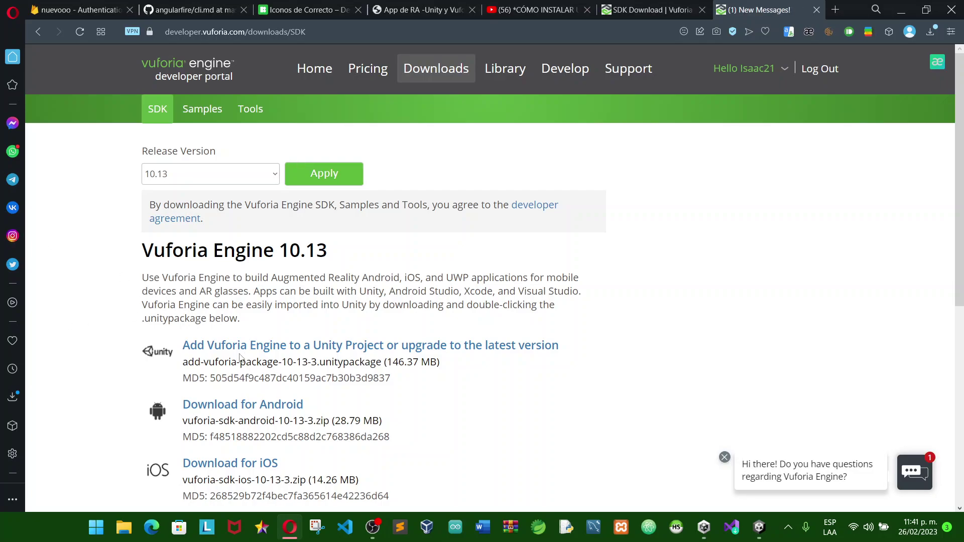
- Start, then pause and cancel the Vuforia Engine 10.13 Unity package download, and minimize the browser
{"action": "left_click", "coordinate": [389, 345]}
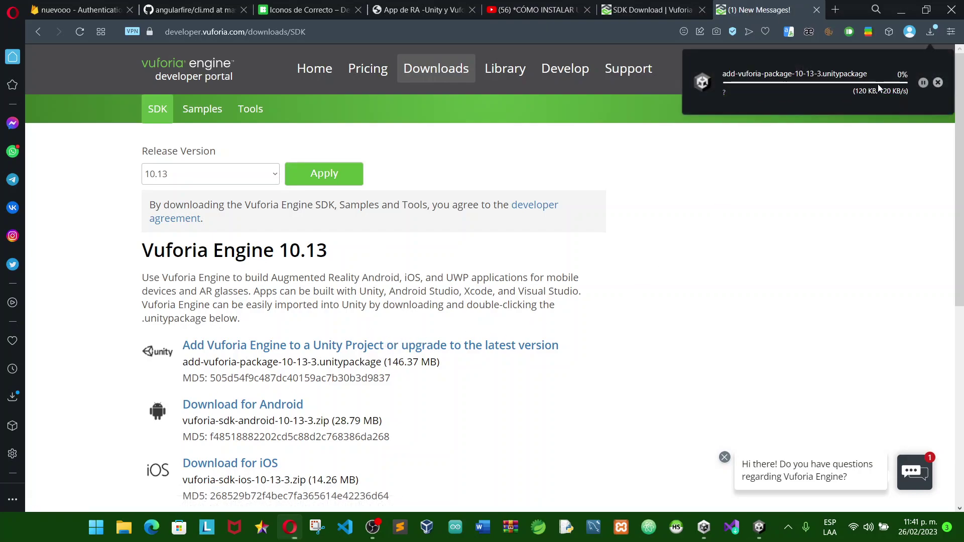
{"action": "left_click", "coordinate": [923, 83]}
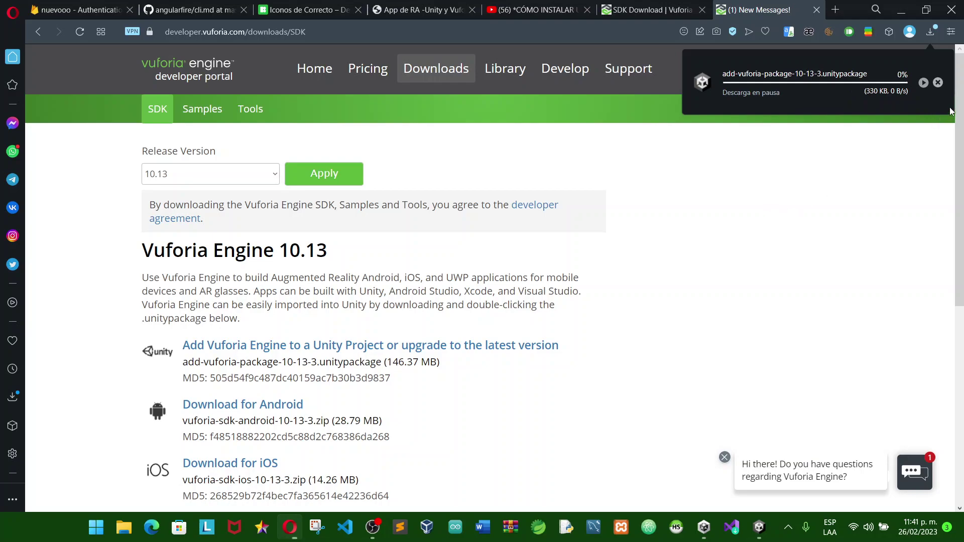
{"action": "left_click", "coordinate": [938, 82]}
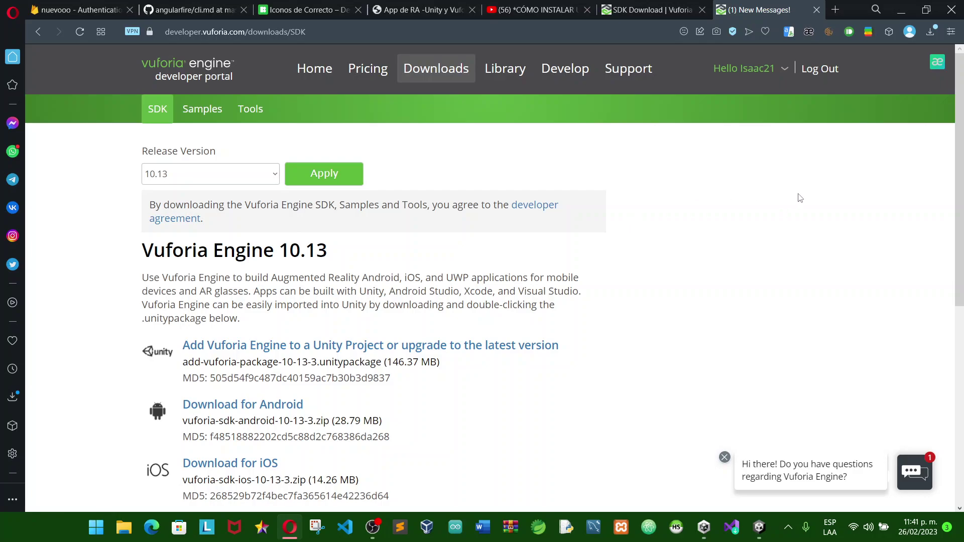
{"action": "left_click", "coordinate": [296, 525]}
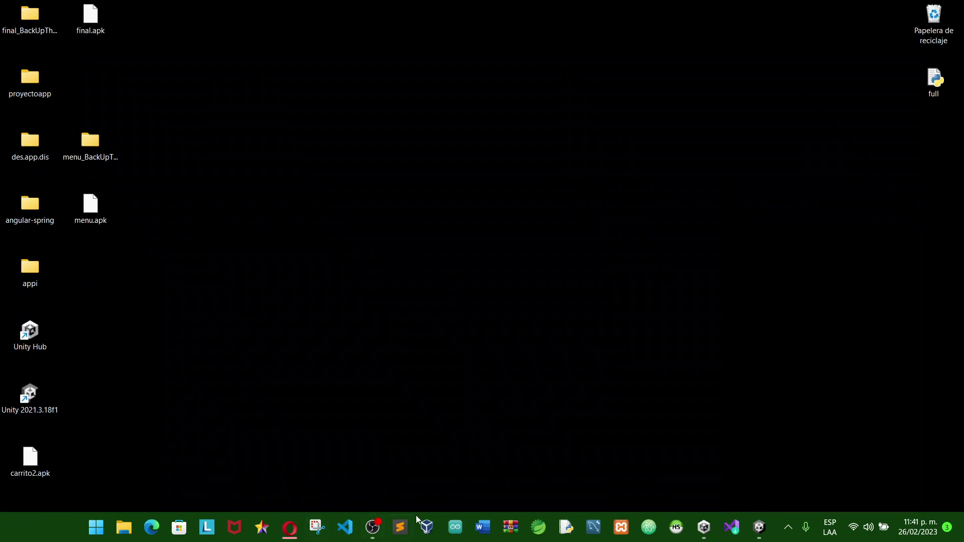
- In Unity, open Assets > Import Package > Custom Package
{"action": "left_click", "coordinate": [755, 531]}
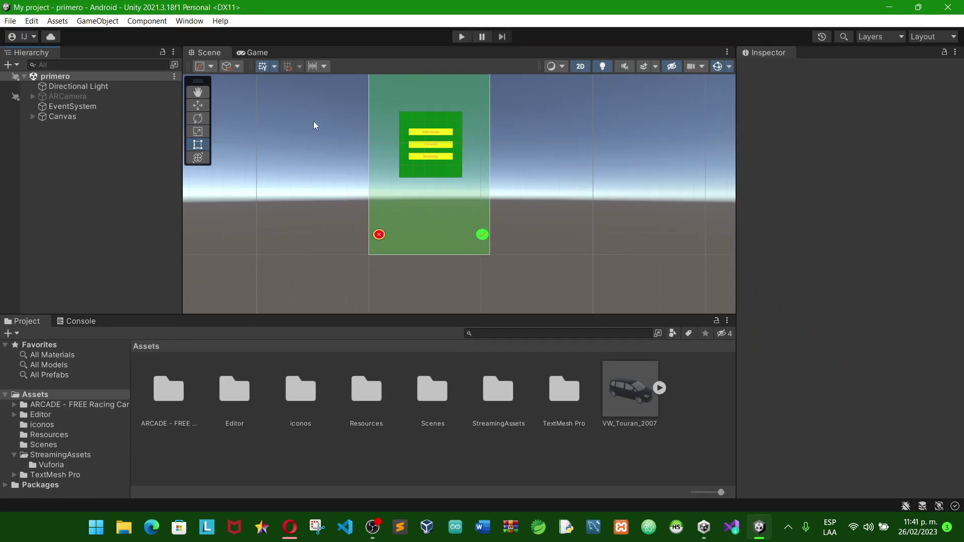
{"action": "left_click", "coordinate": [57, 21]}
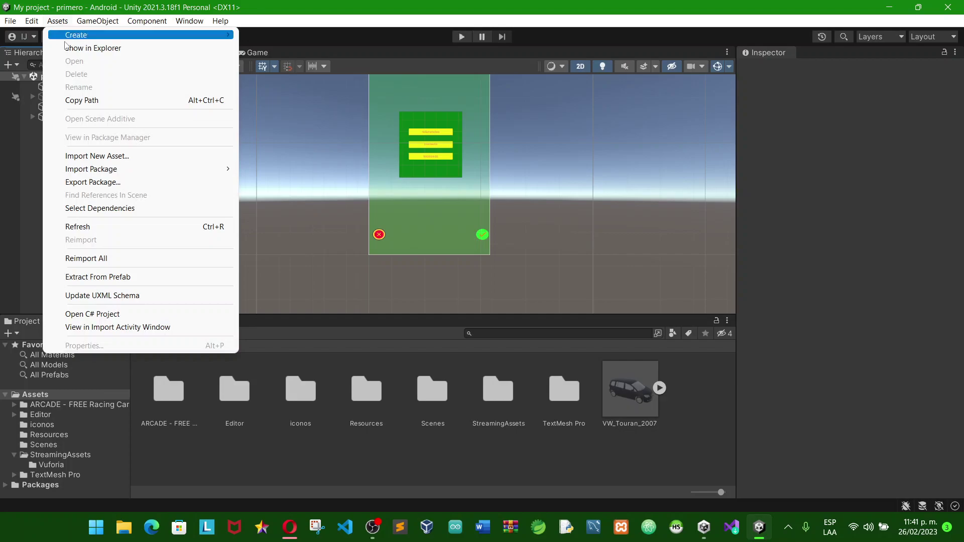
{"action": "mouse_move", "coordinate": [147, 168]}
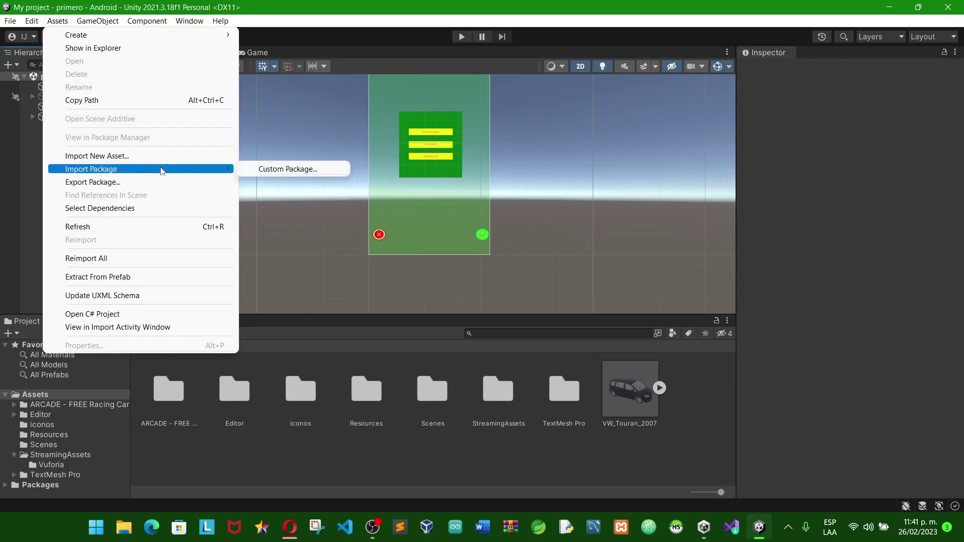
{"action": "left_click", "coordinate": [263, 169]}
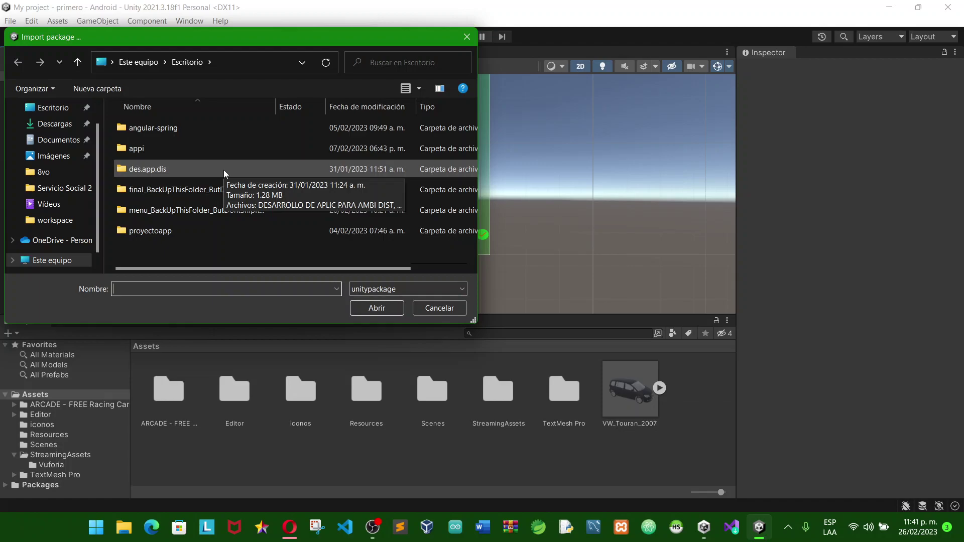
- Glance at the browser, then cancel the Import package dialog without importing anything
{"action": "left_click", "coordinate": [290, 527]}
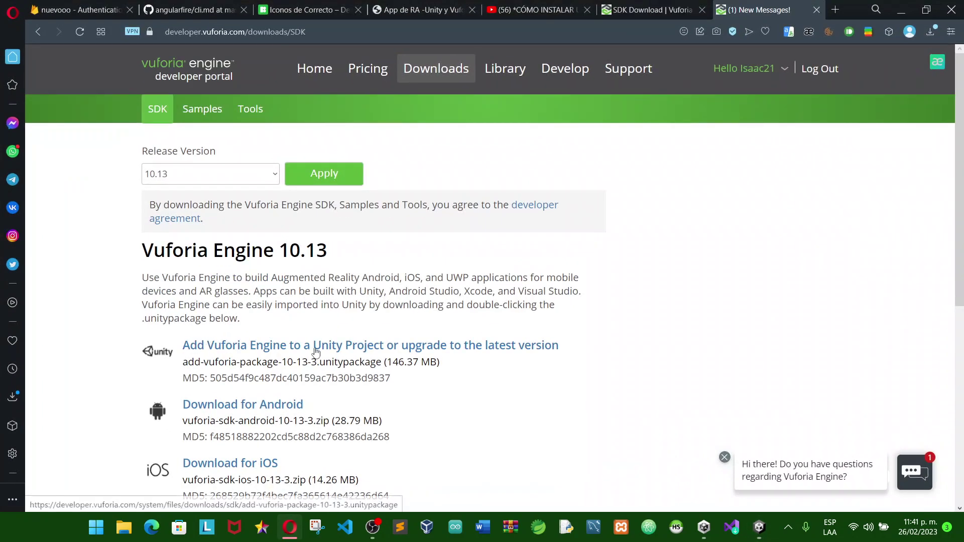
{"action": "left_click", "coordinate": [901, 10]}
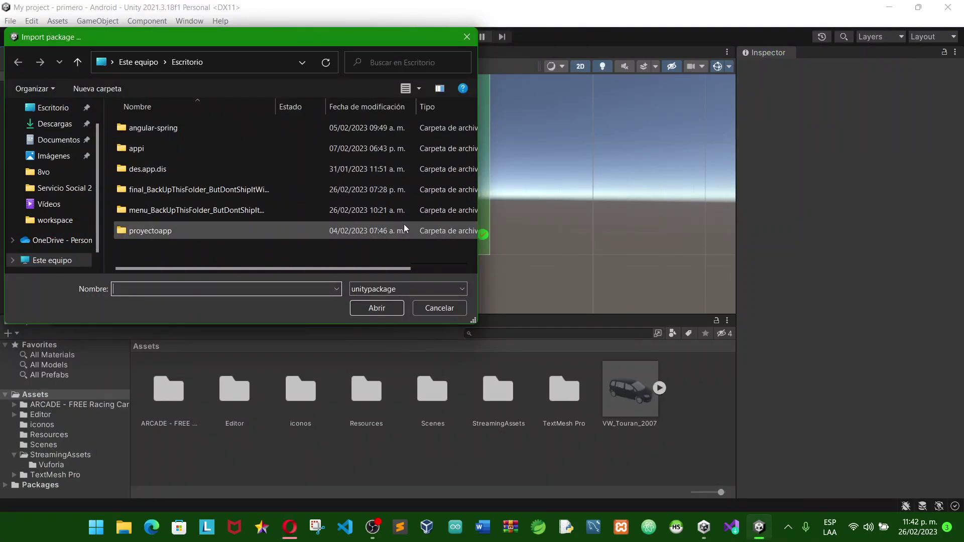
{"action": "left_click", "coordinate": [460, 39]}
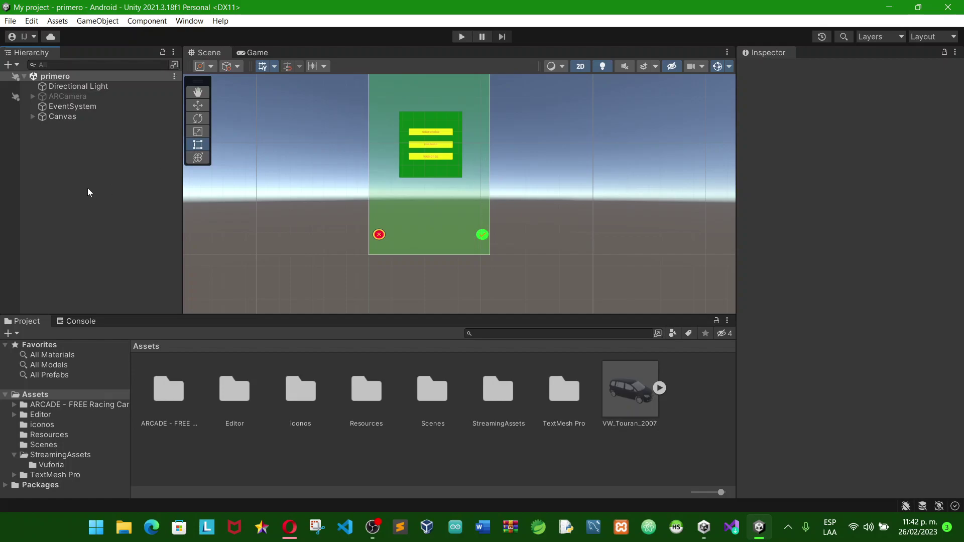
- Save the primero scene from the File menu
{"action": "right_click", "coordinate": [119, 175]}
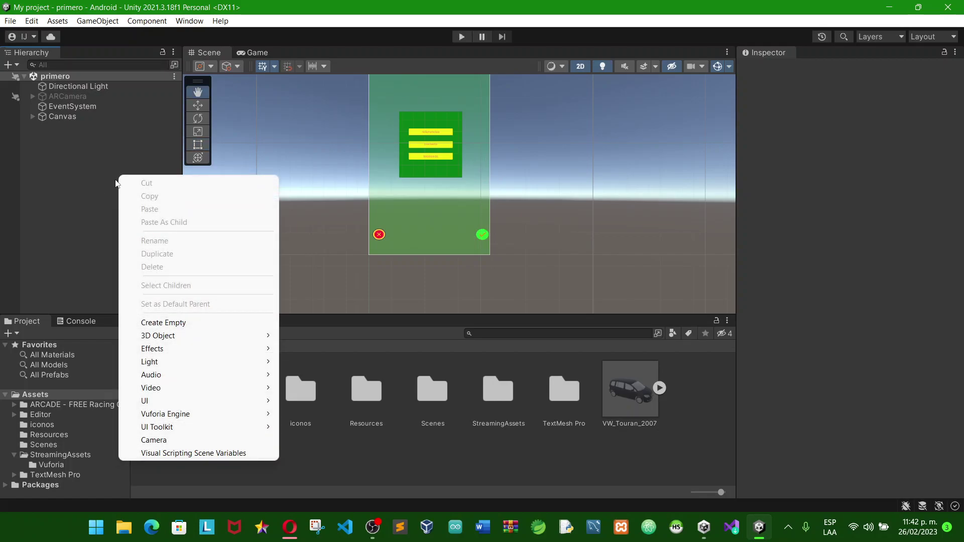
{"action": "left_click", "coordinate": [93, 191]}
{"action": "left_click", "coordinate": [11, 22]}
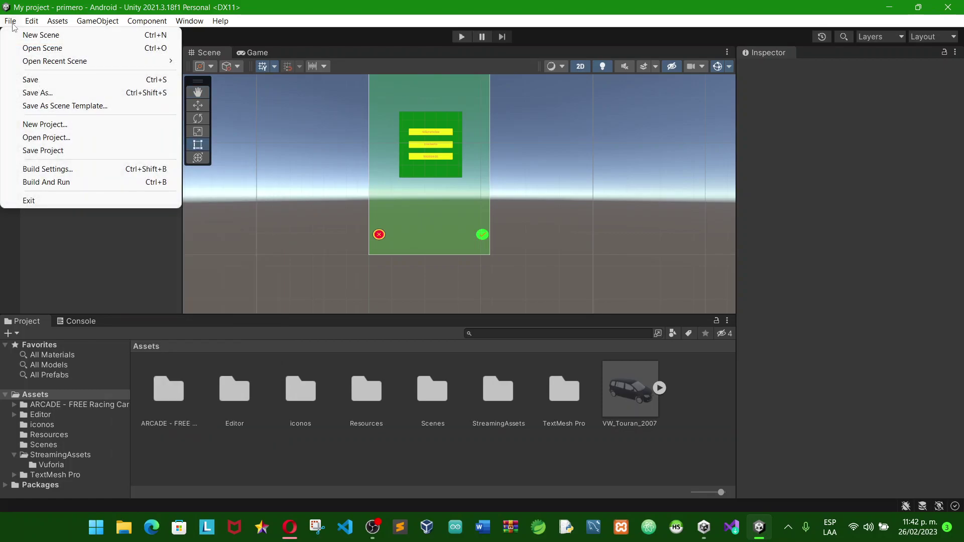
{"action": "left_click", "coordinate": [54, 84]}
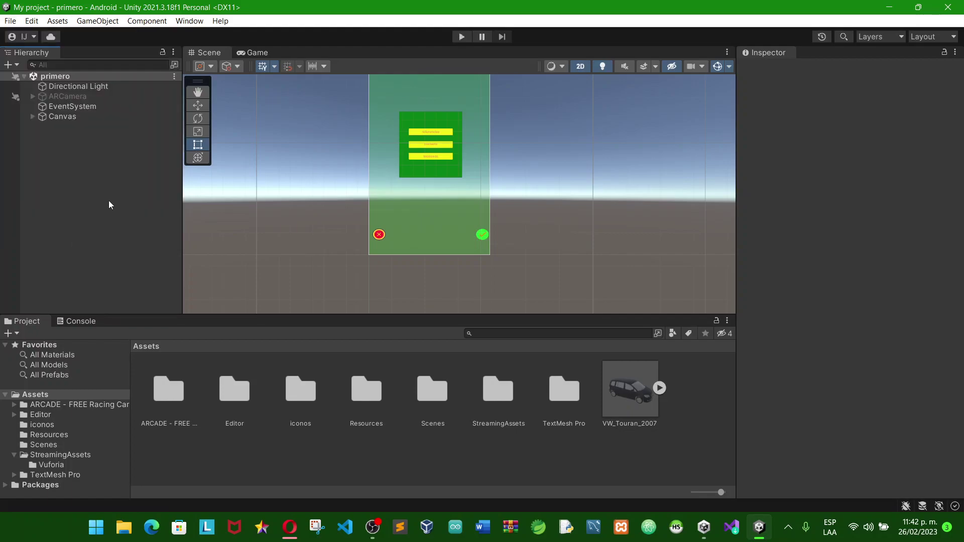
- Add a Vuforia Engine AR Camera to the Hierarchy
{"action": "right_click", "coordinate": [66, 77]}
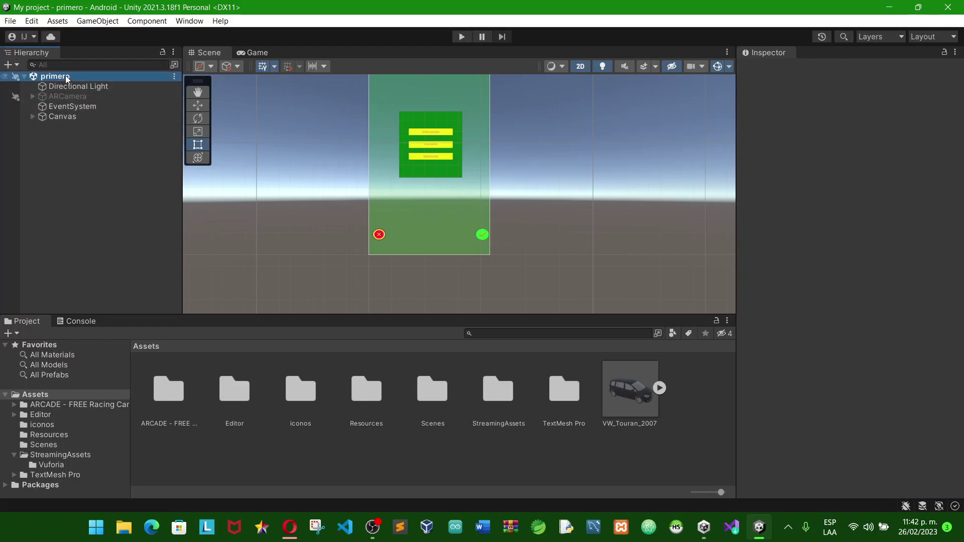
{"action": "left_click", "coordinate": [49, 129]}
{"action": "right_click", "coordinate": [49, 129]}
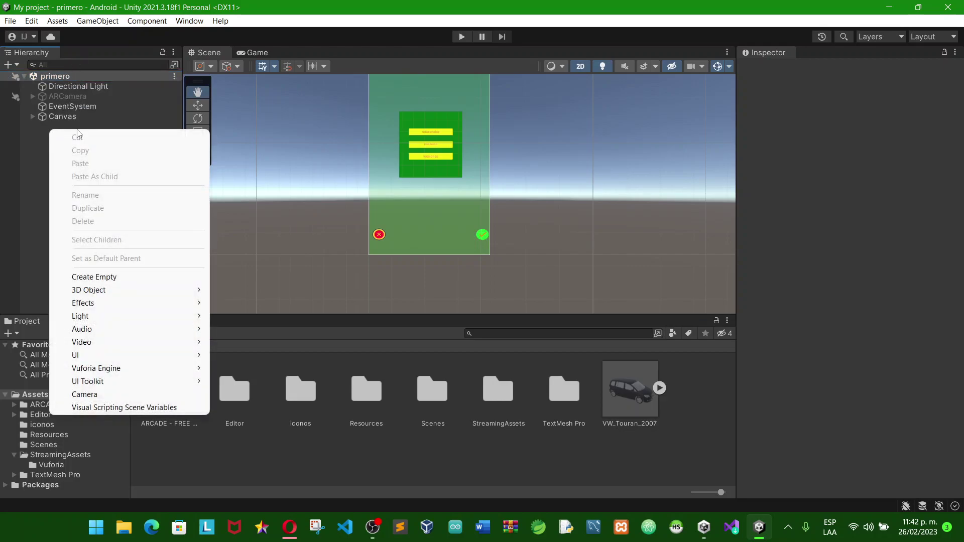
{"action": "mouse_move", "coordinate": [116, 365]}
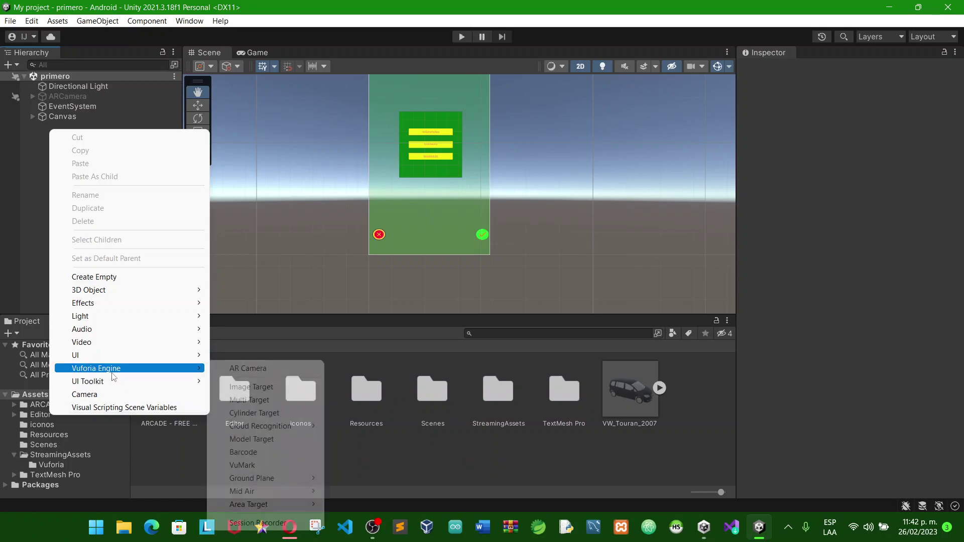
{"action": "mouse_move", "coordinate": [161, 386]}
{"action": "mouse_move", "coordinate": [201, 372]}
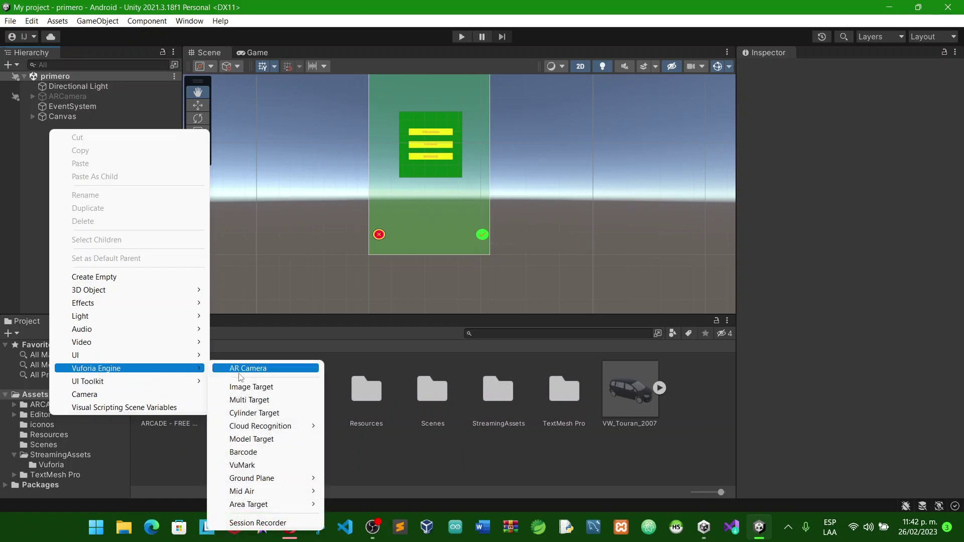
{"action": "left_click", "coordinate": [240, 371]}
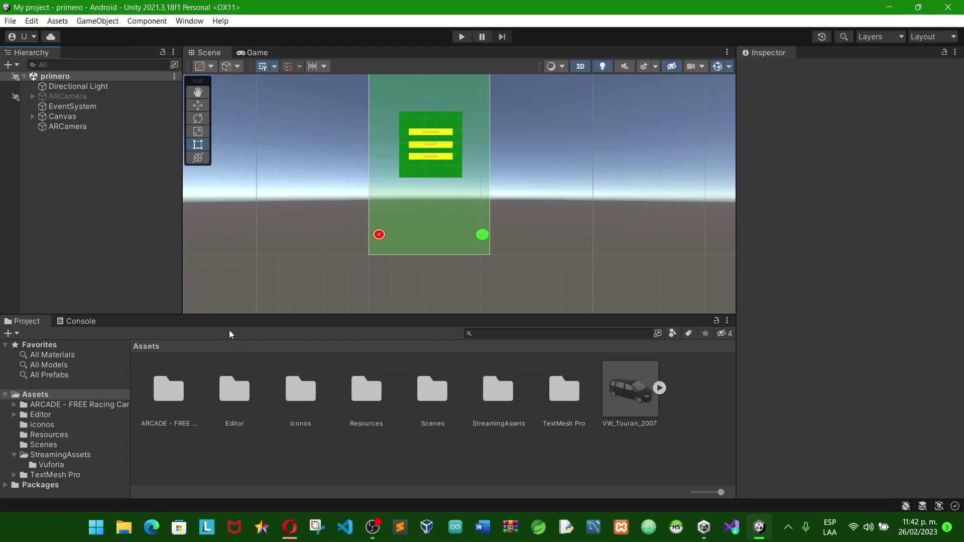
- Select the new ARCamera to review its Camera, Audio Listener and Vuforia Behaviour components
{"action": "left_click", "coordinate": [64, 128]}
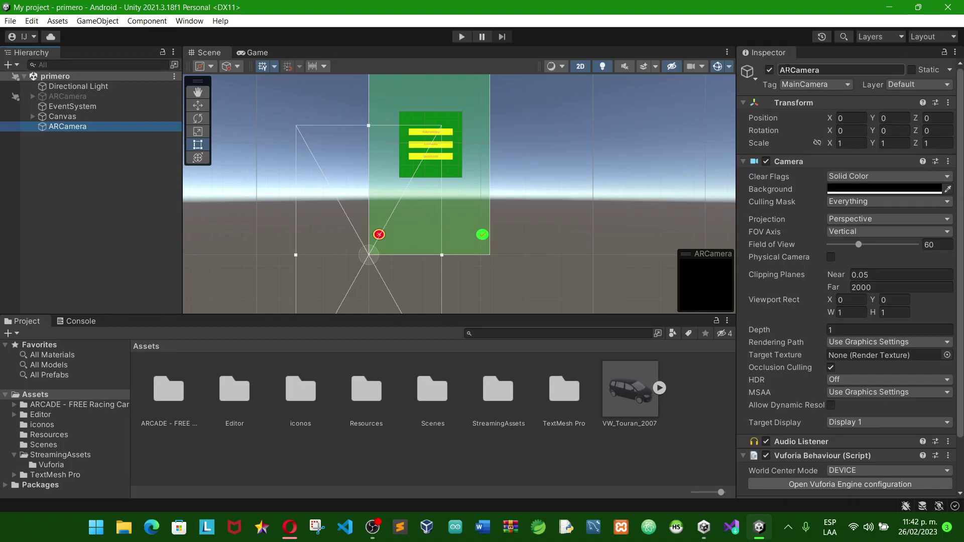
- Minimize Unity and return to the browser's Vuforia license page
{"action": "left_click", "coordinate": [888, 7]}
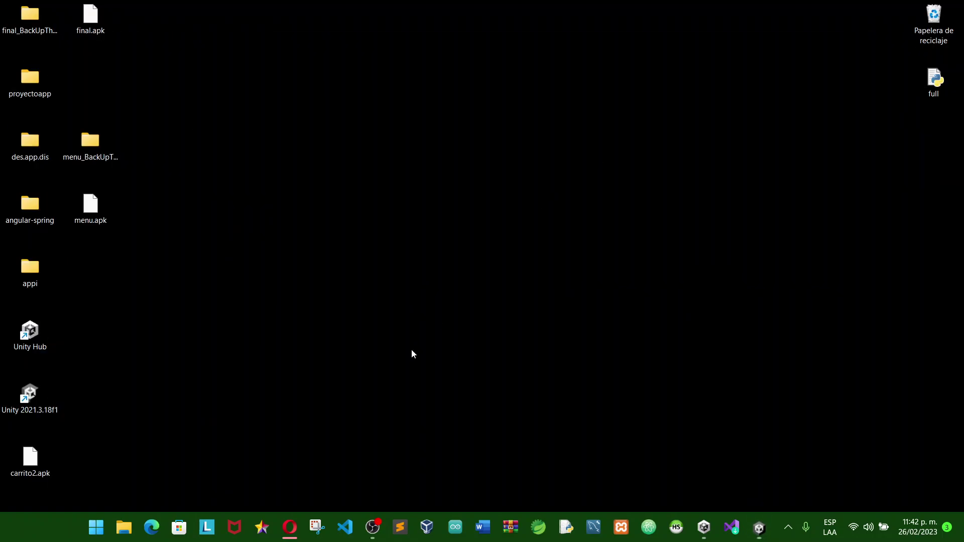
{"action": "left_click", "coordinate": [290, 525]}
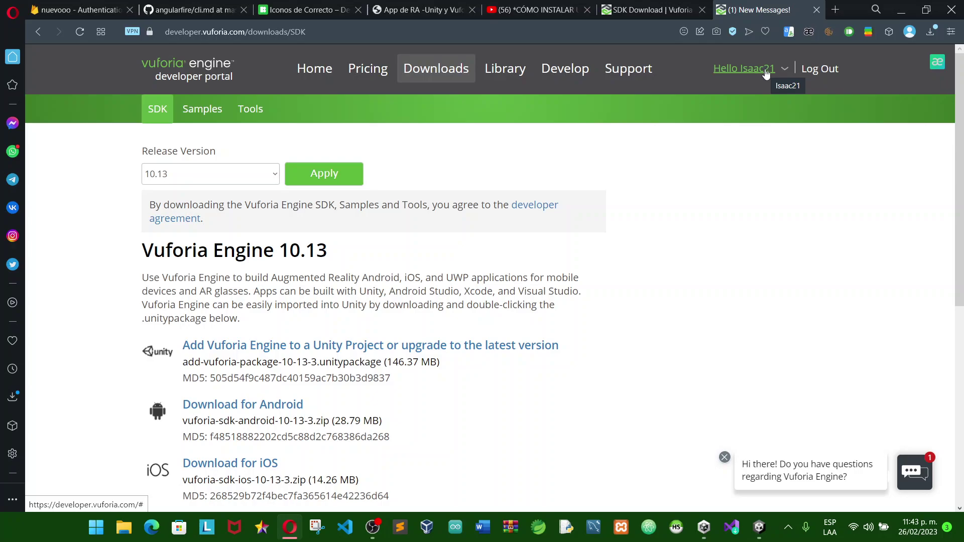
{"action": "left_click", "coordinate": [564, 68]}
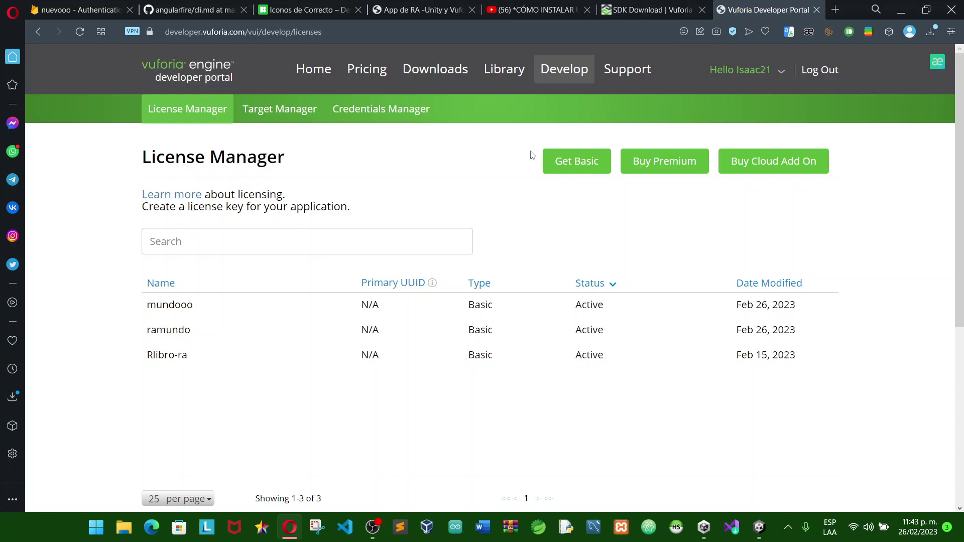
- Search 'vuforia' in a new tab and open the Developer Portal's License Manager
{"action": "left_click", "coordinate": [835, 10]}
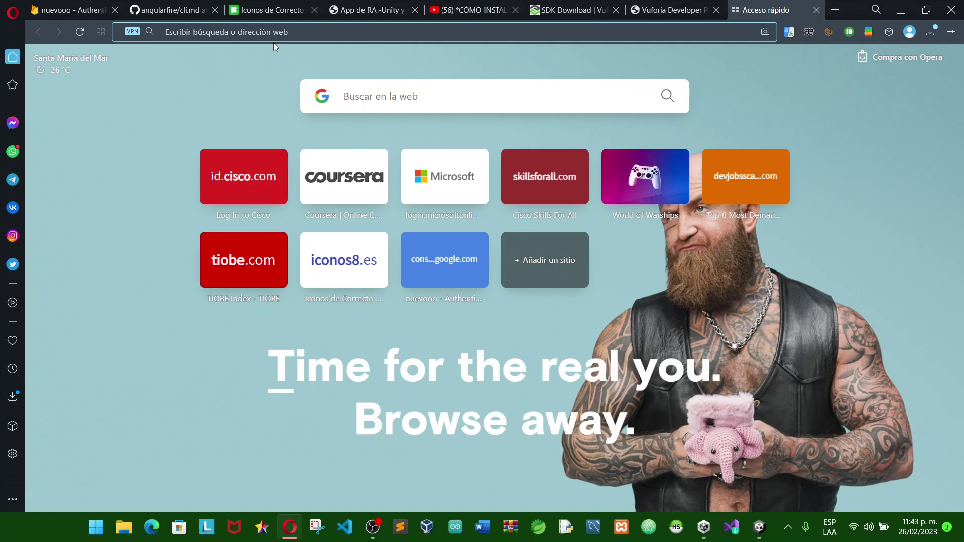
{"action": "type", "text": "vuforia"}
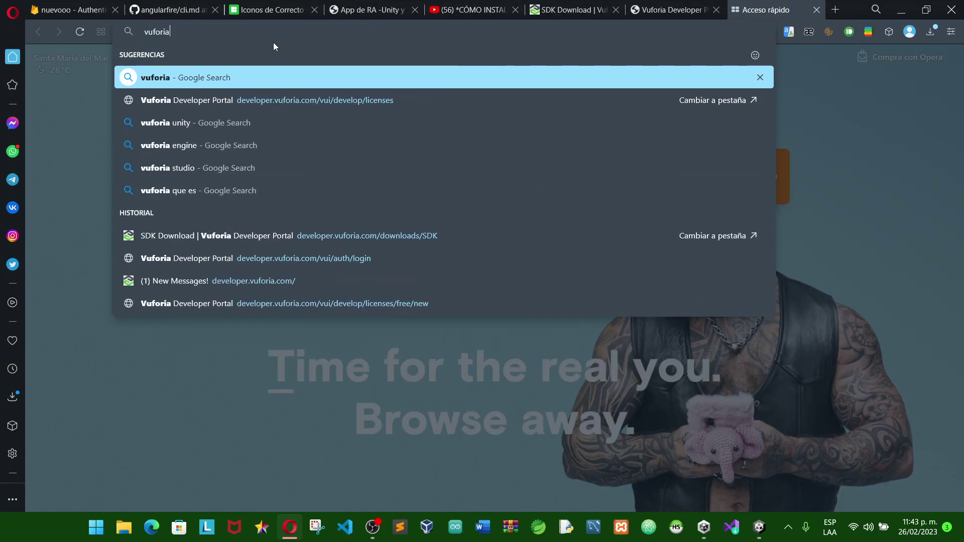
{"action": "key", "text": "Return"}
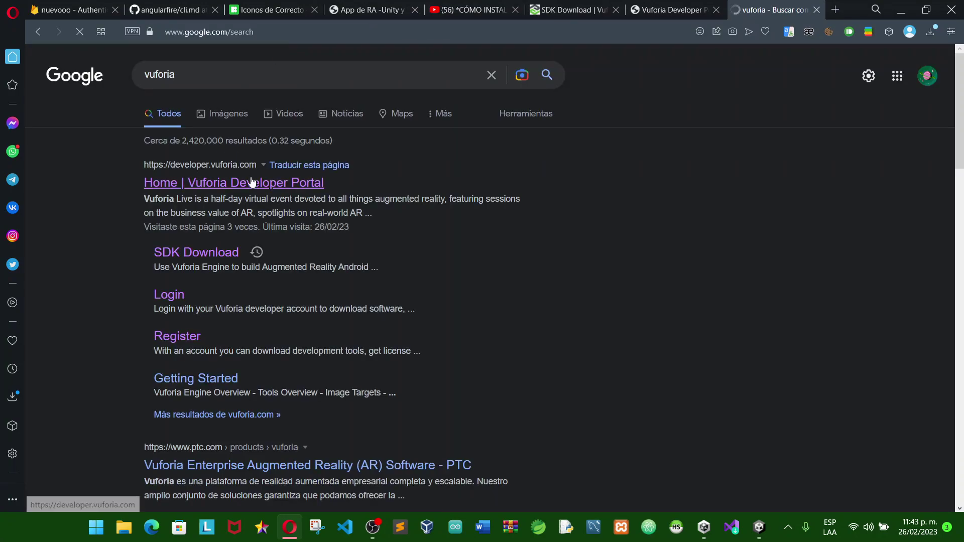
{"action": "left_click", "coordinate": [250, 179]}
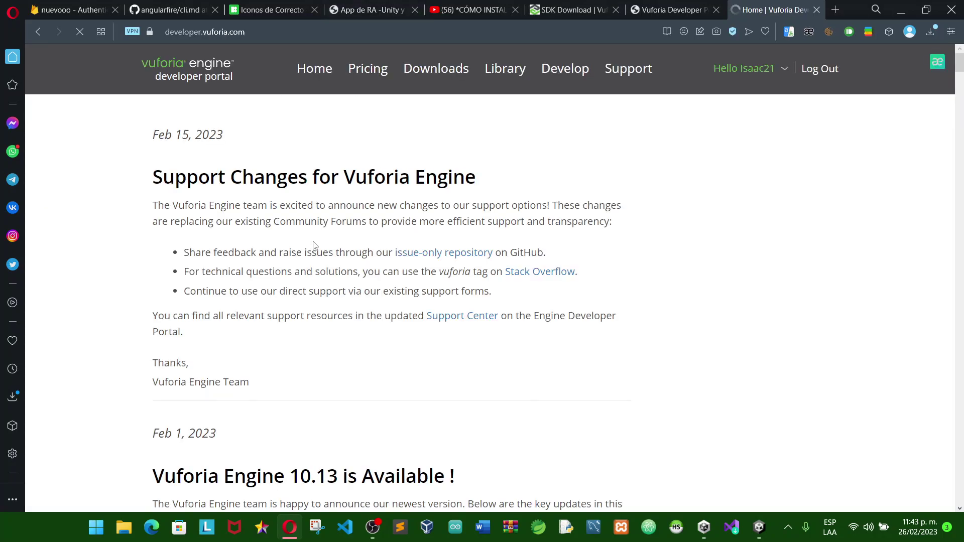
{"action": "left_click", "coordinate": [560, 73]}
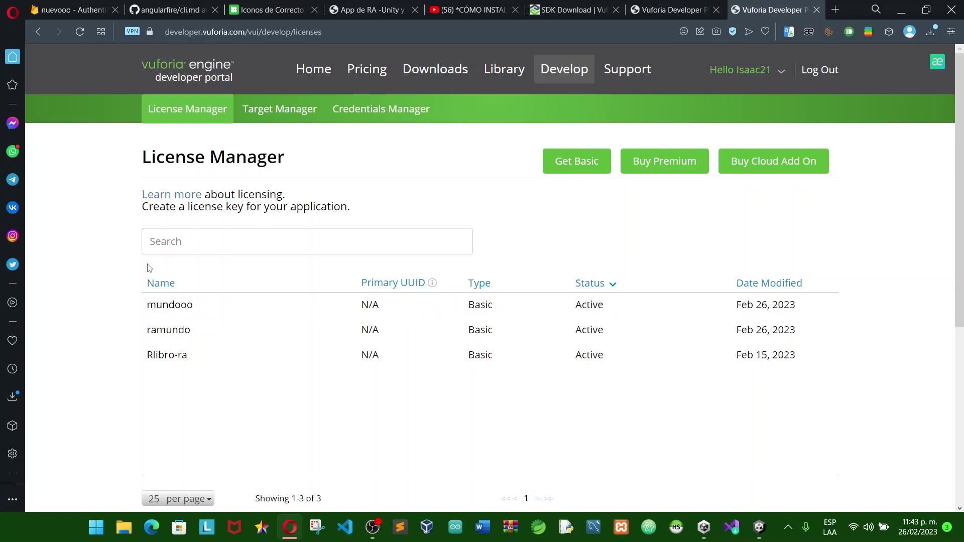
{"action": "right_click", "coordinate": [192, 307]}
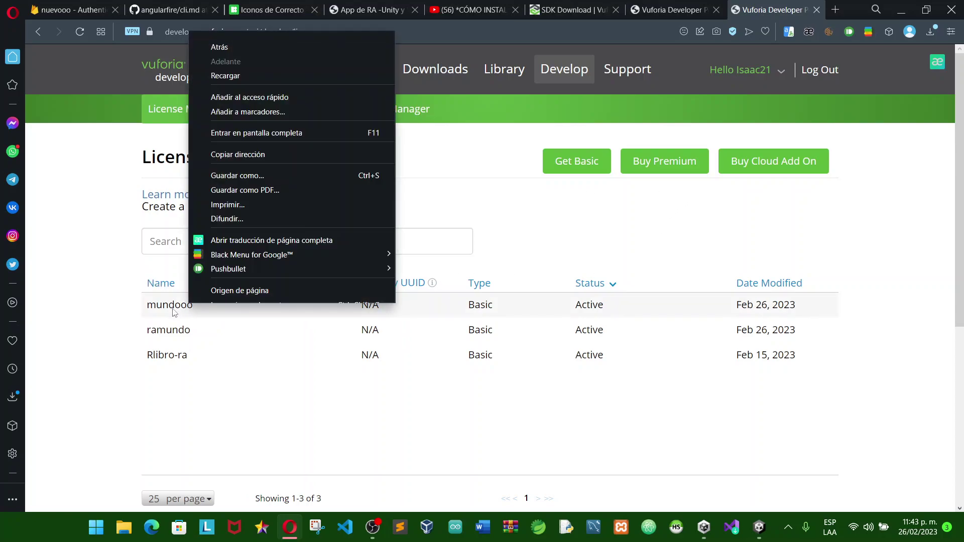
{"action": "left_click", "coordinate": [108, 287]}
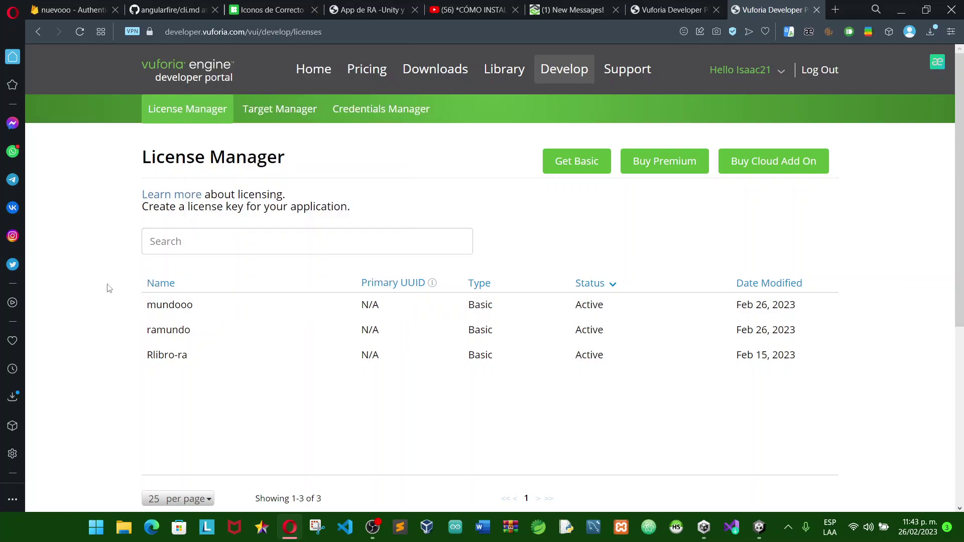
- Get a Basic license named mundoooooo, accepting the developer agreement
{"action": "left_click", "coordinate": [563, 171]}
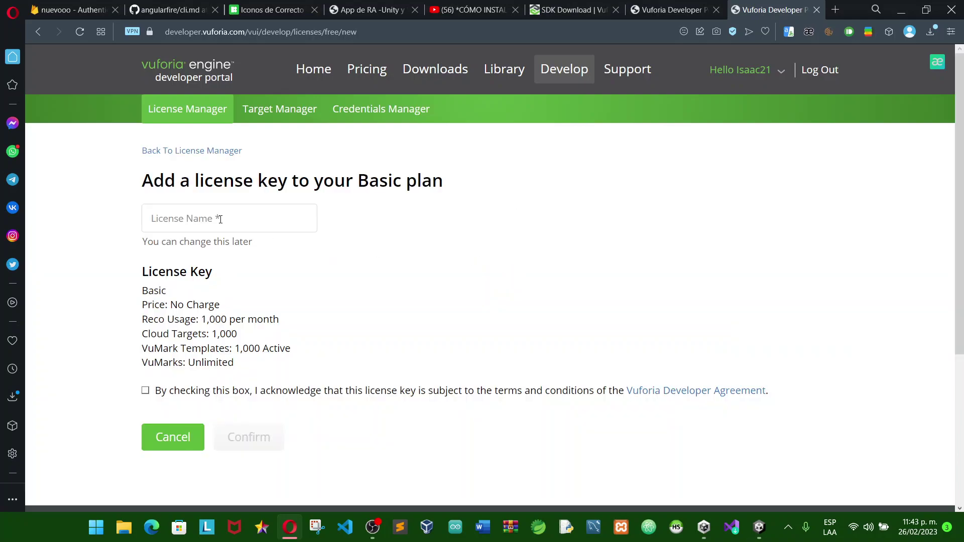
{"action": "left_click", "coordinate": [220, 219]}
{"action": "key", "text": "Down"}
{"action": "key", "text": "Down"}
{"action": "key", "text": "Down"}
{"action": "key", "text": "Down"}
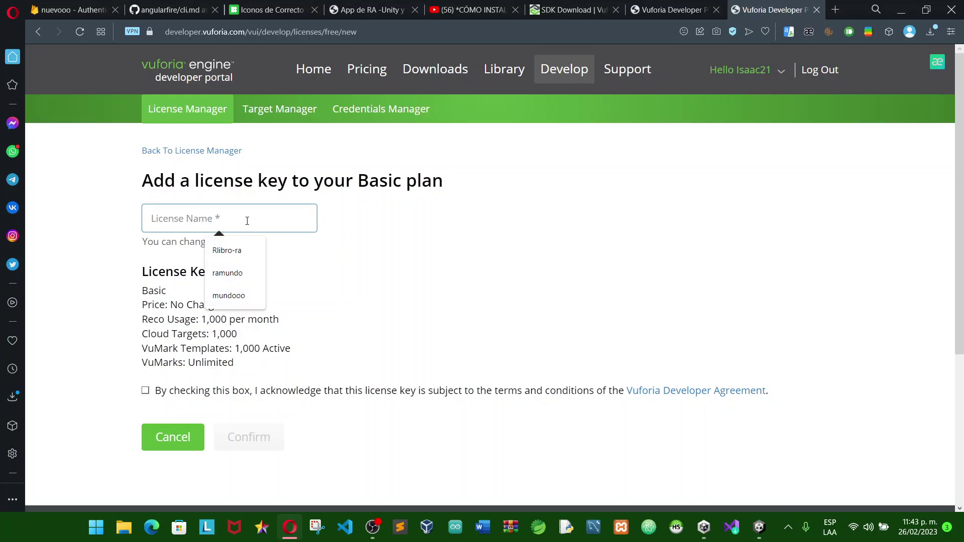
{"action": "type", "text": "m"}
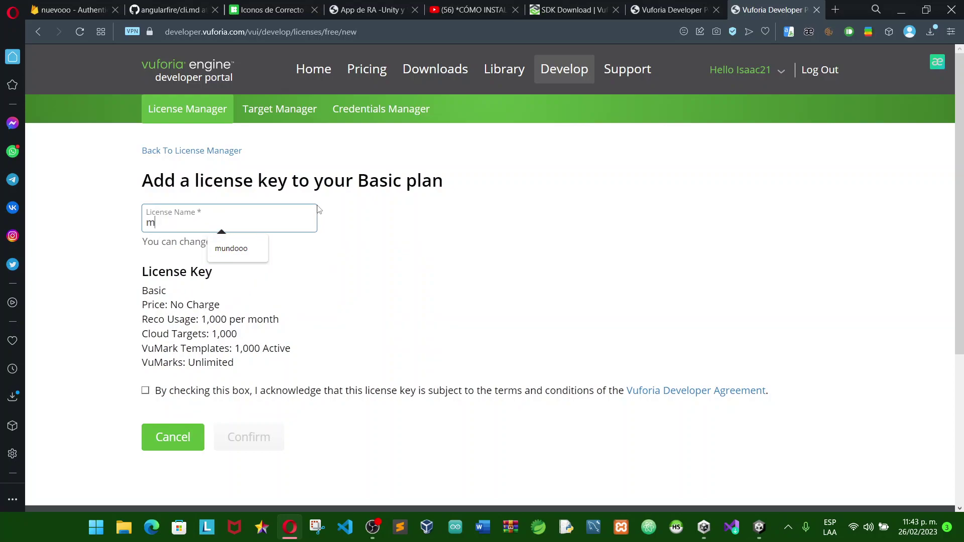
{"action": "type", "text": "undoooooo"}
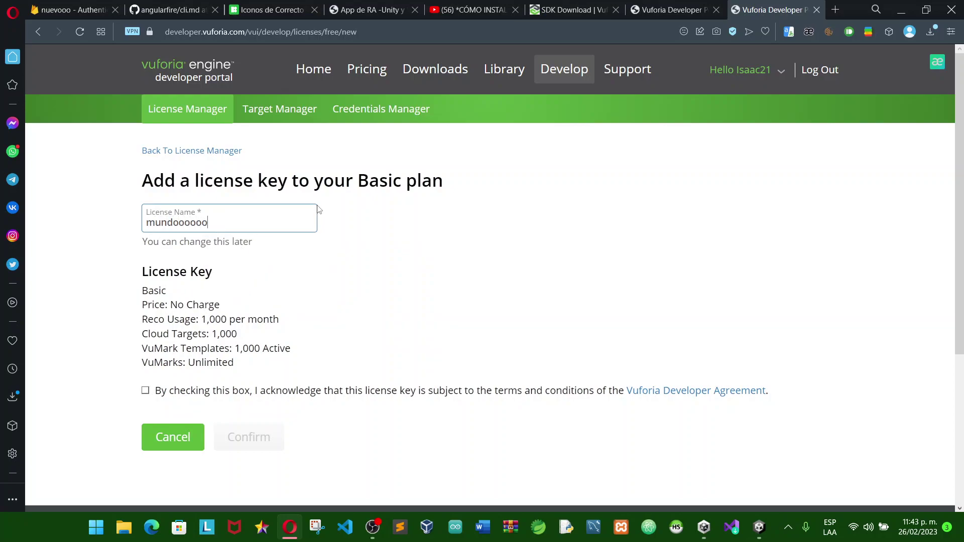
{"action": "left_click", "coordinate": [145, 391]}
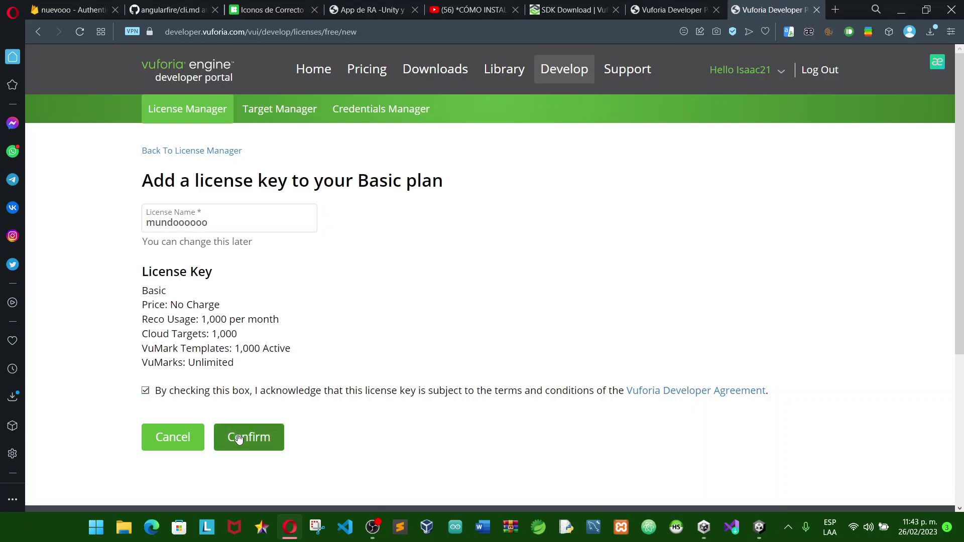
{"action": "left_click", "coordinate": [256, 441]}
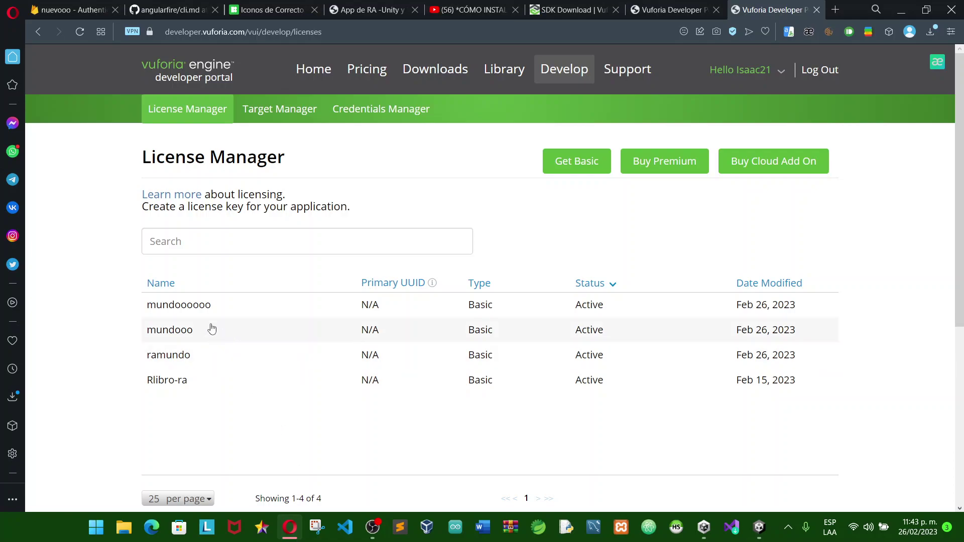
{"action": "left_click", "coordinate": [206, 308]}
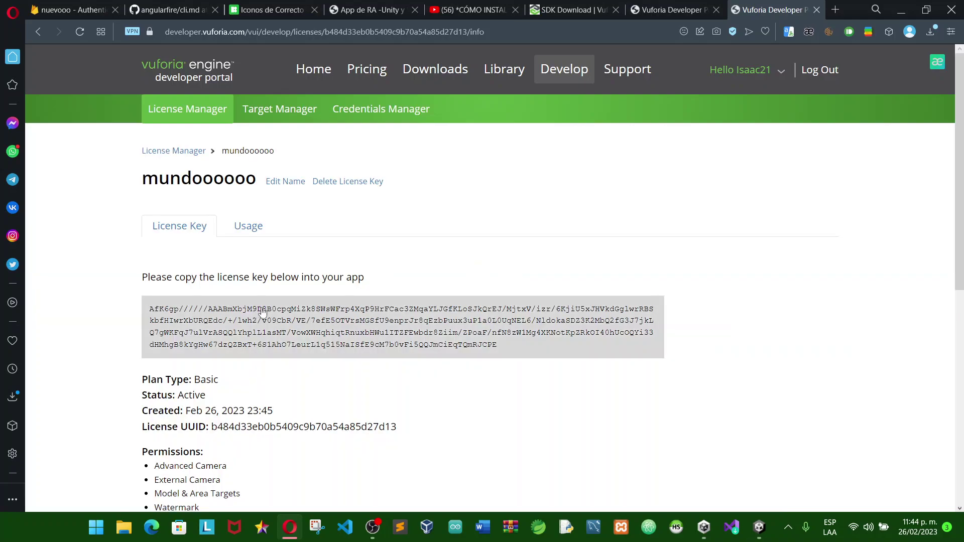
{"action": "left_click", "coordinate": [279, 304]}
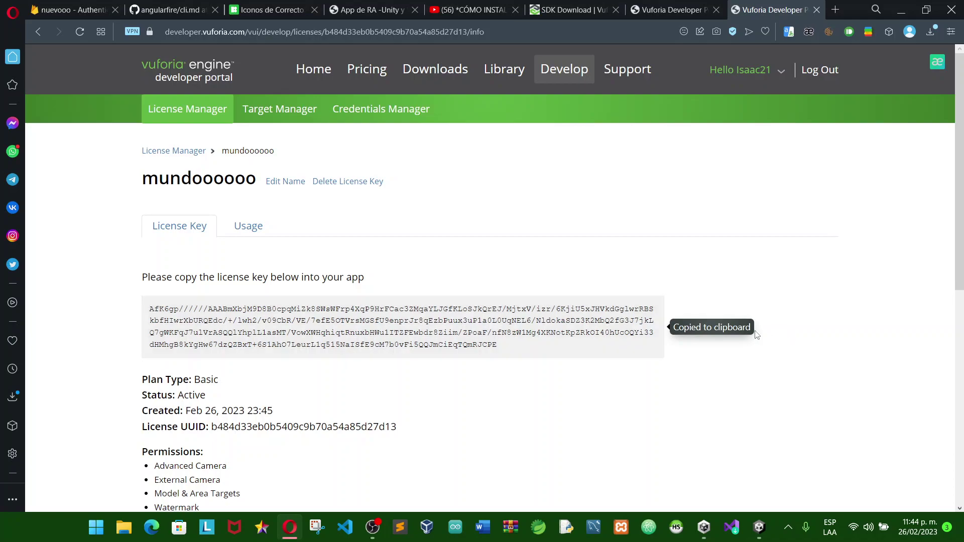
{"action": "scroll", "coordinate": [283, 371], "scroll_direction": "down", "scroll_amount": 1}
{"action": "scroll", "coordinate": [285, 378], "scroll_direction": "down", "scroll_amount": 1}
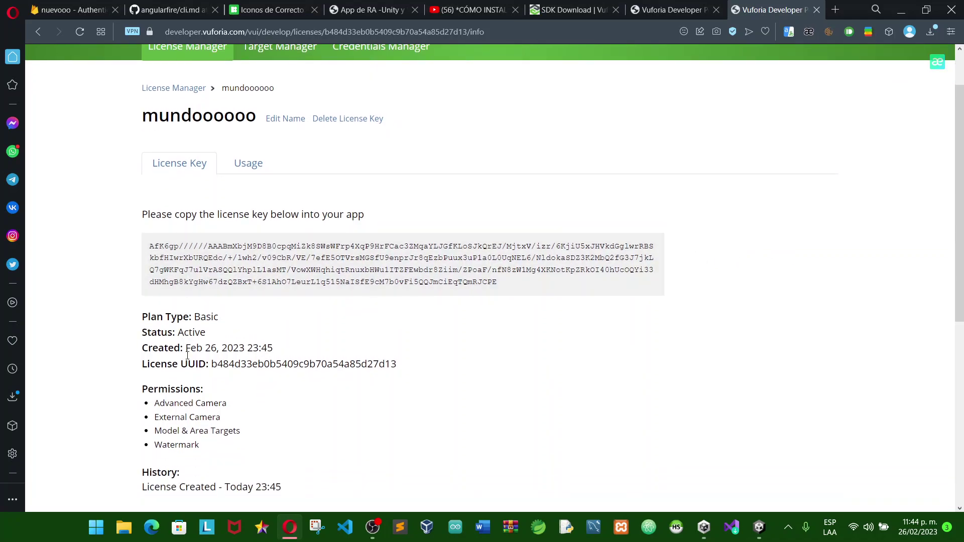
{"action": "scroll", "coordinate": [217, 347], "scroll_direction": "down", "scroll_amount": 1}
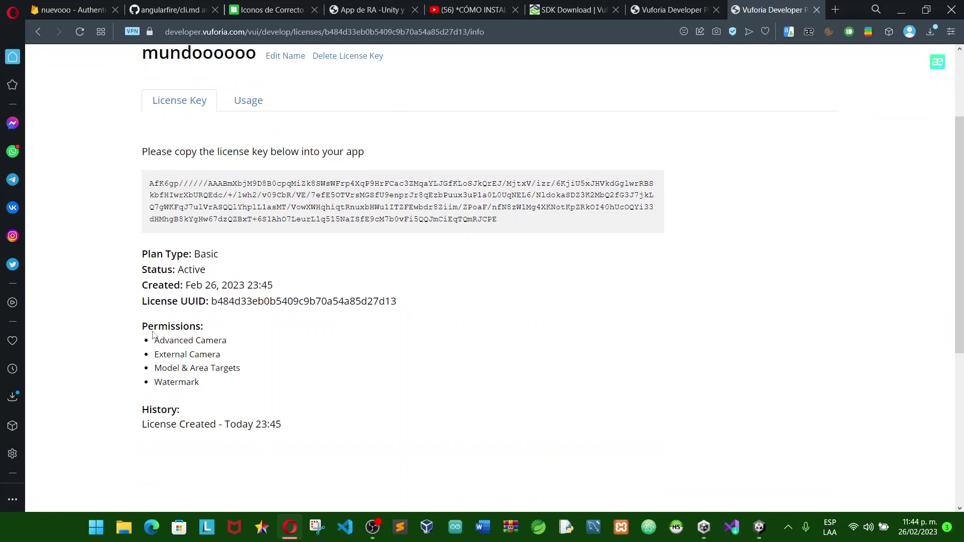
{"action": "scroll", "coordinate": [253, 314], "scroll_direction": "up", "scroll_amount": 2}
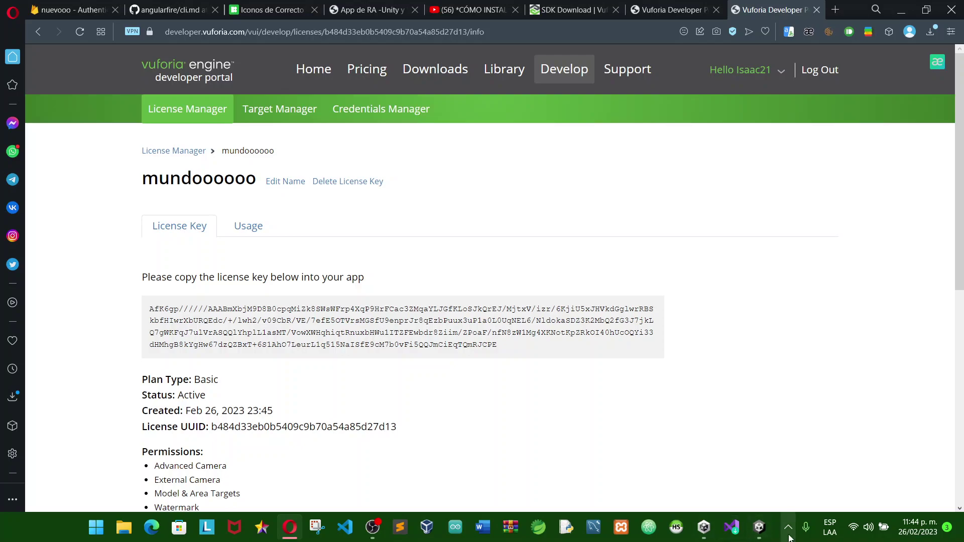
- Back in Unity, select VuforiaConfiguration in Assets/Resources to view its App License Key
{"action": "left_click", "coordinate": [759, 527]}
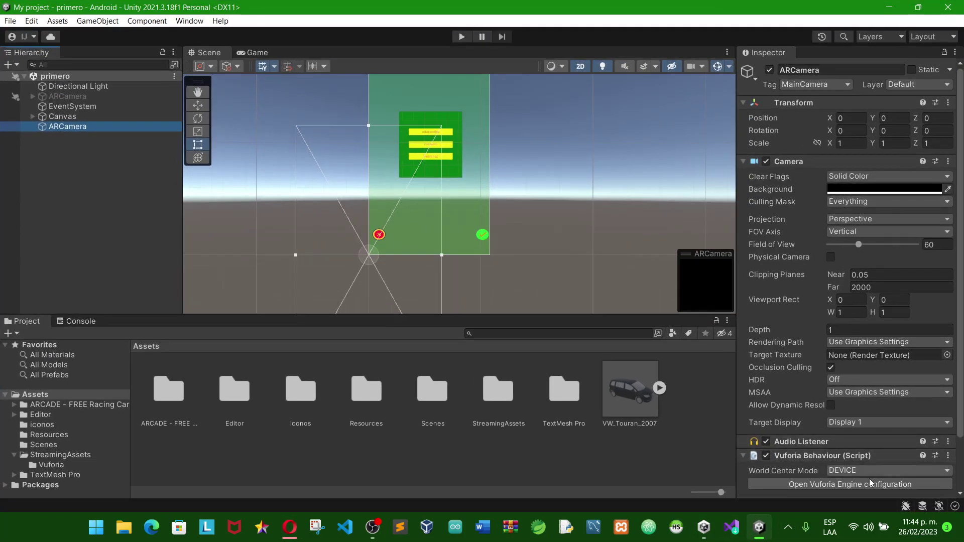
{"action": "left_click", "coordinate": [817, 485]}
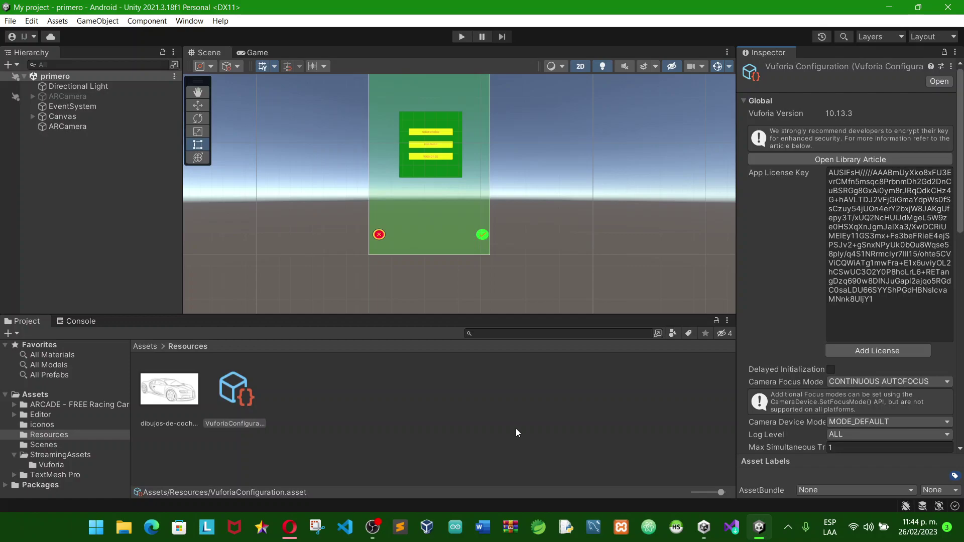
{"action": "left_click", "coordinate": [10, 21]}
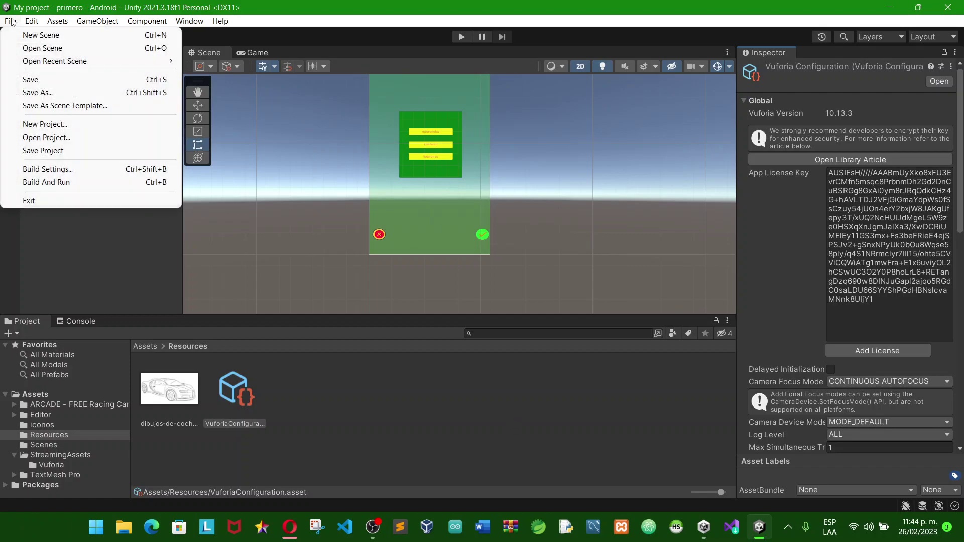
{"action": "left_click", "coordinate": [337, 407]}
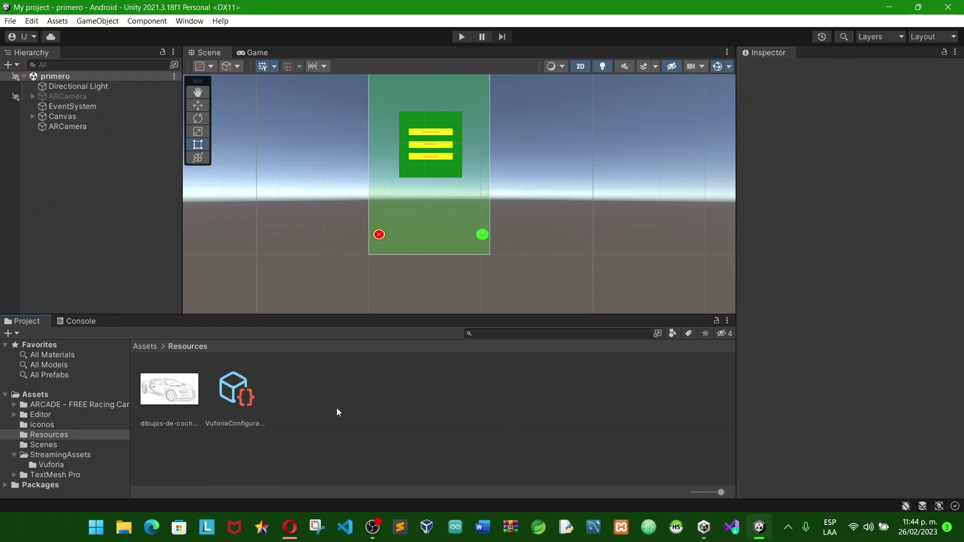
- Return to the browser and start a new database in the Target Manager
{"action": "left_click", "coordinate": [296, 526]}
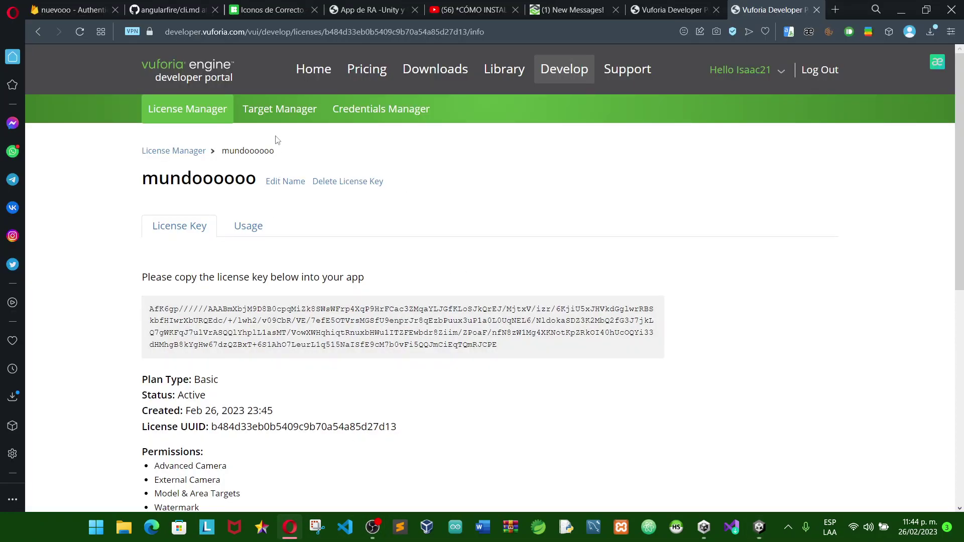
{"action": "left_click", "coordinate": [278, 110]}
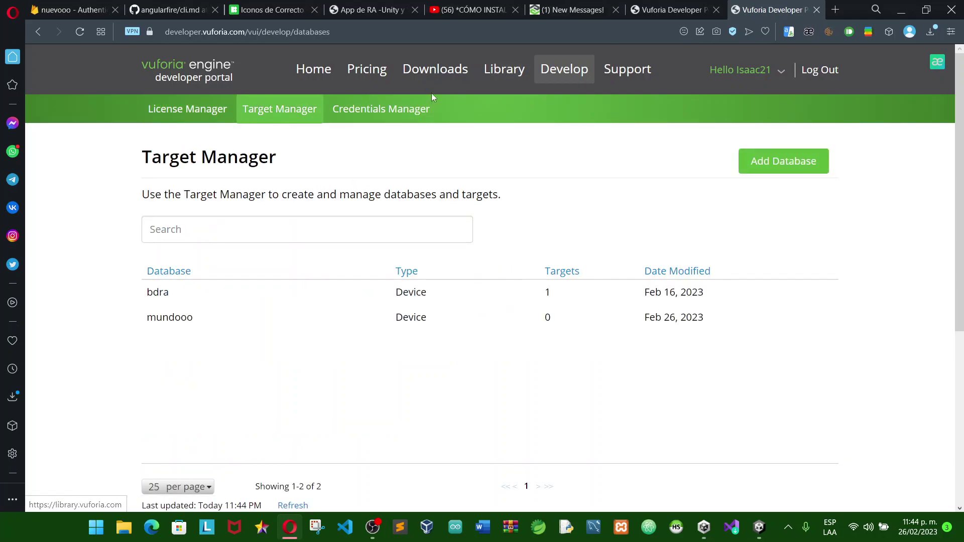
{"action": "left_click", "coordinate": [780, 163]}
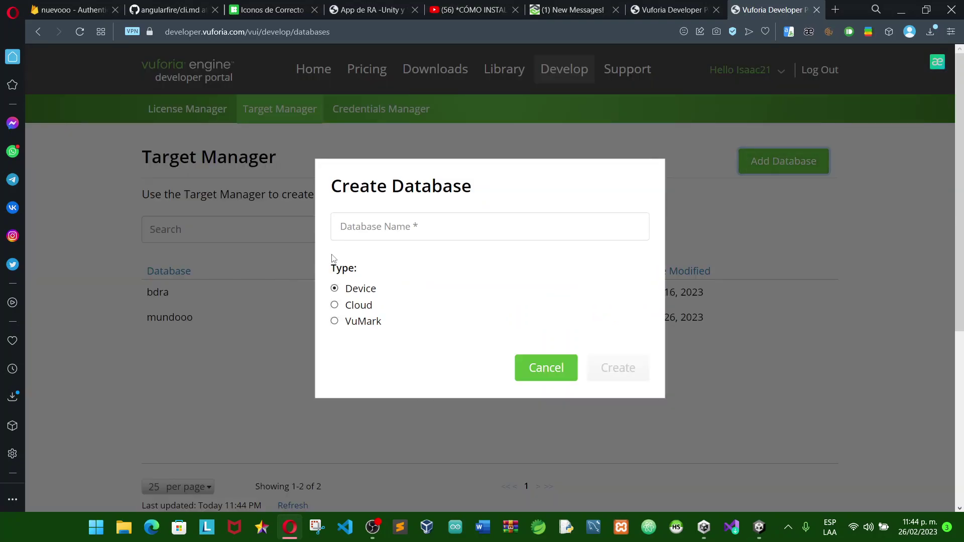
- Create the Device database 'mundo2', open it, and start adding a target
{"action": "left_click", "coordinate": [366, 232]}
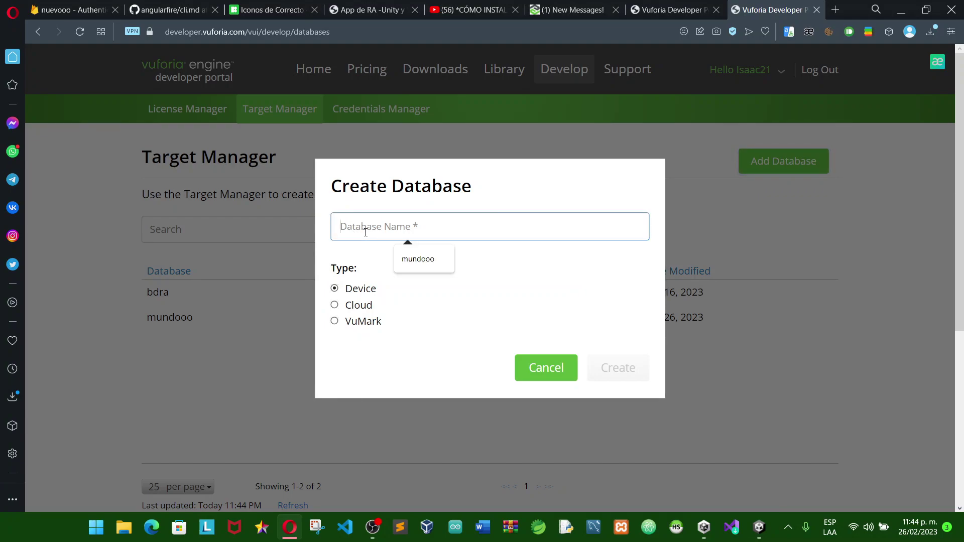
{"action": "type", "text": "muno2"}
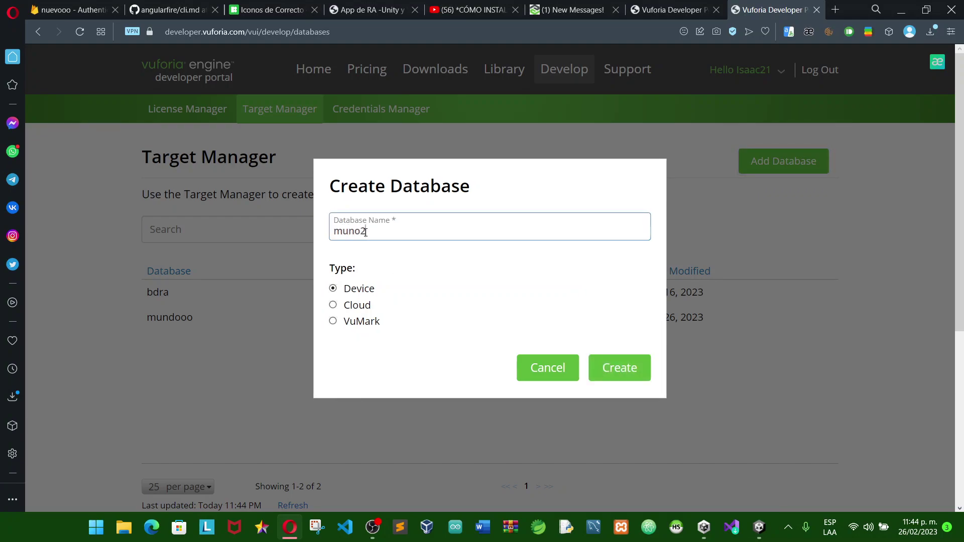
{"action": "key", "text": "BackSpace"}
{"action": "key", "text": "BackSpace"}
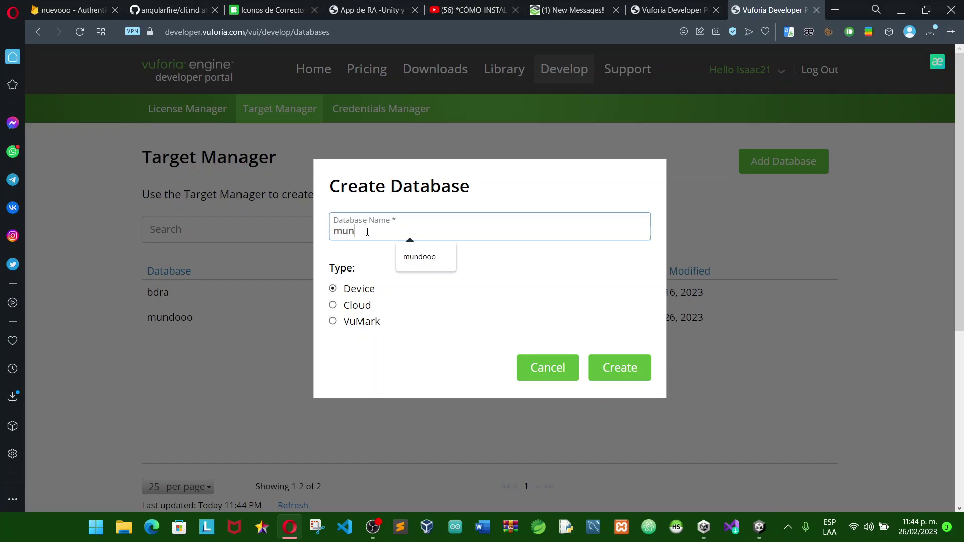
{"action": "type", "text": "s"}
{"action": "key", "text": "BackSpace"}
{"action": "type", "text": "do"}
{"action": "type", "text": "2"}
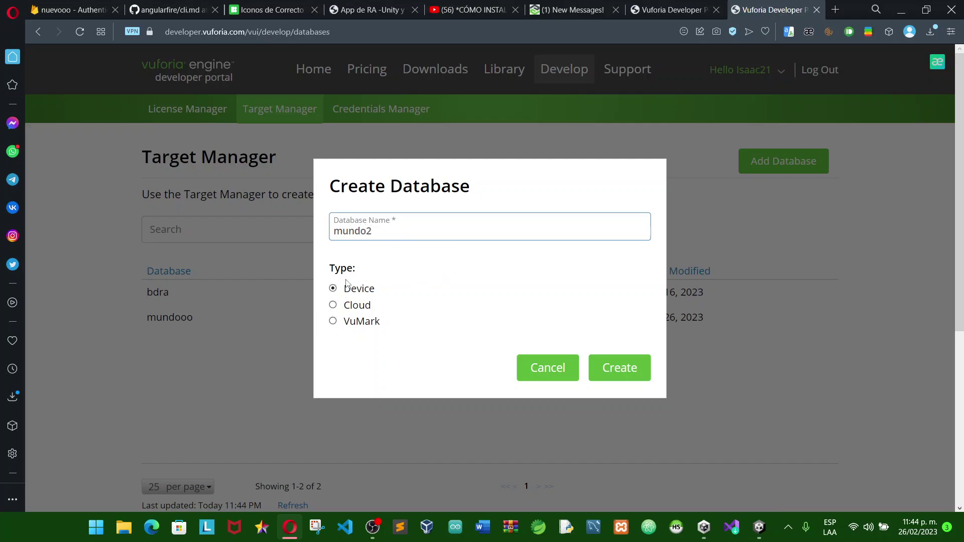
{"action": "left_click", "coordinate": [618, 369]}
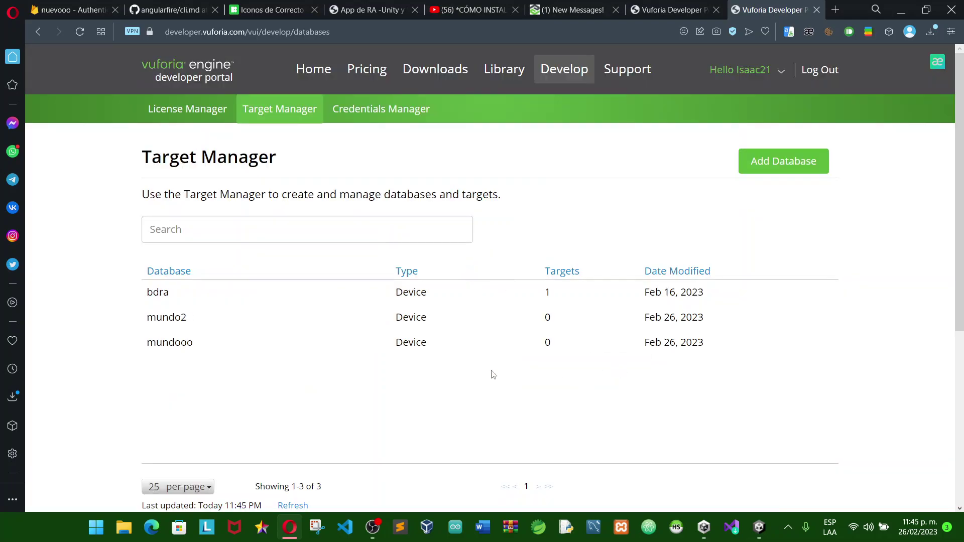
{"action": "left_click", "coordinate": [200, 324]}
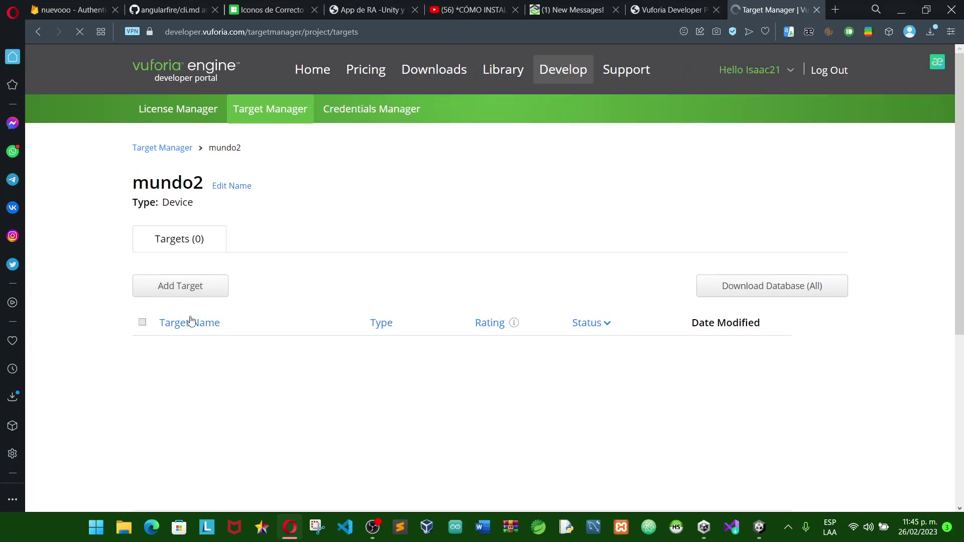
{"action": "left_click", "coordinate": [196, 287]}
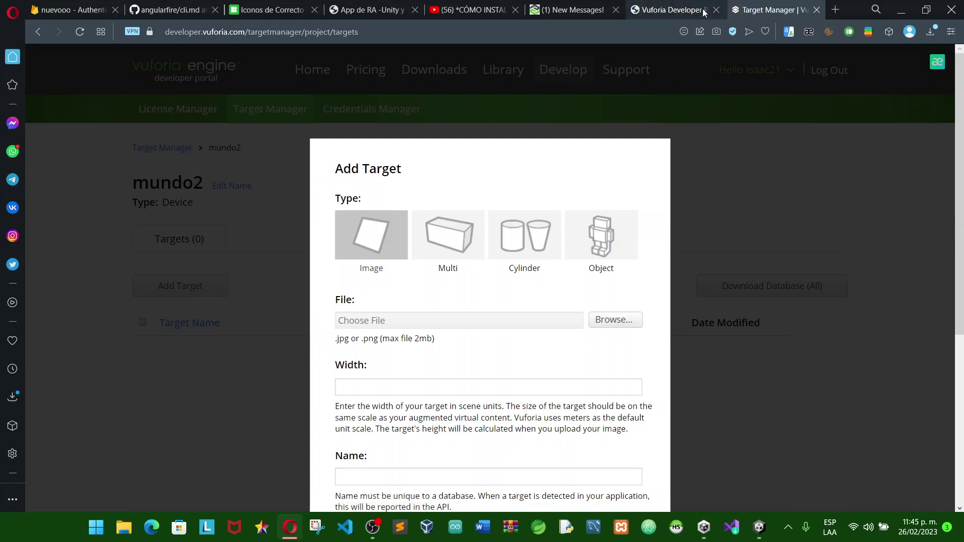
- Search Google for "carro dibujo" in a new browser tab
{"action": "left_click", "coordinate": [836, 9]}
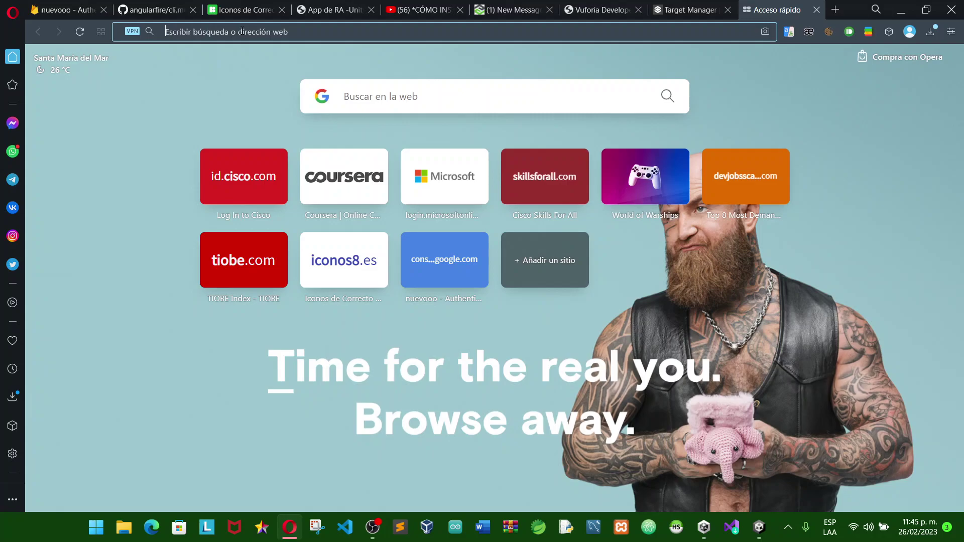
{"action": "type", "text": "carro"}
{"action": "key", "text": "Return"}
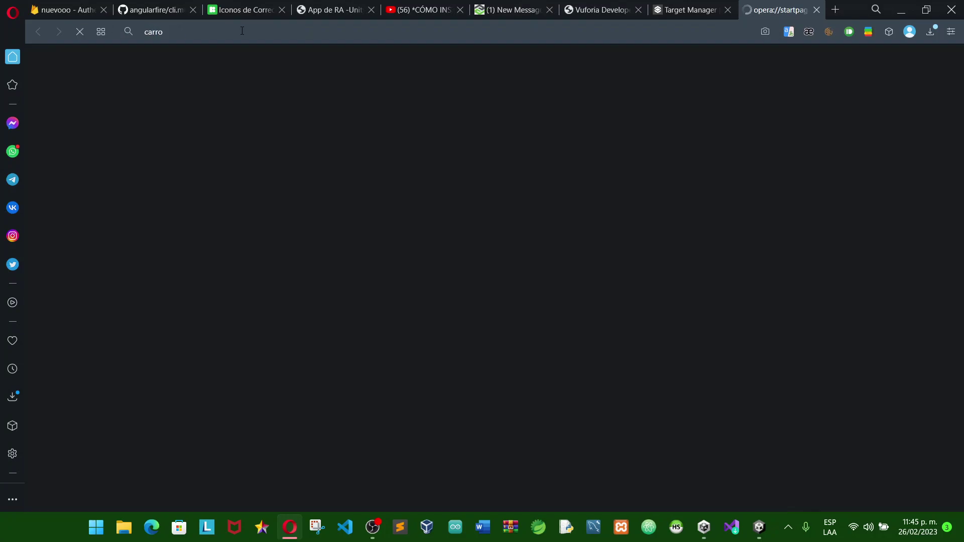
{"action": "left_click", "coordinate": [218, 78]}
{"action": "type", "text": "d"}
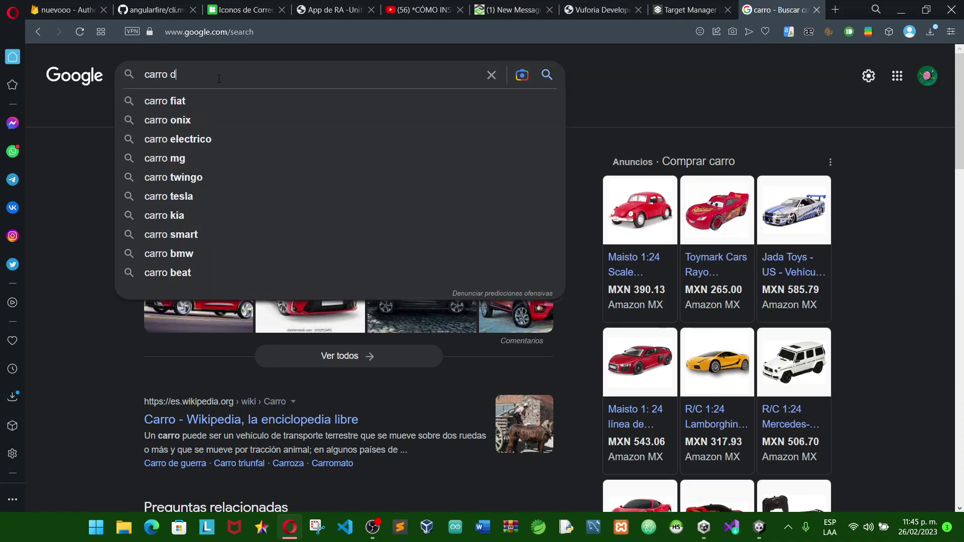
{"action": "type", "text": "ibujo"}
{"action": "key", "text": "Return"}
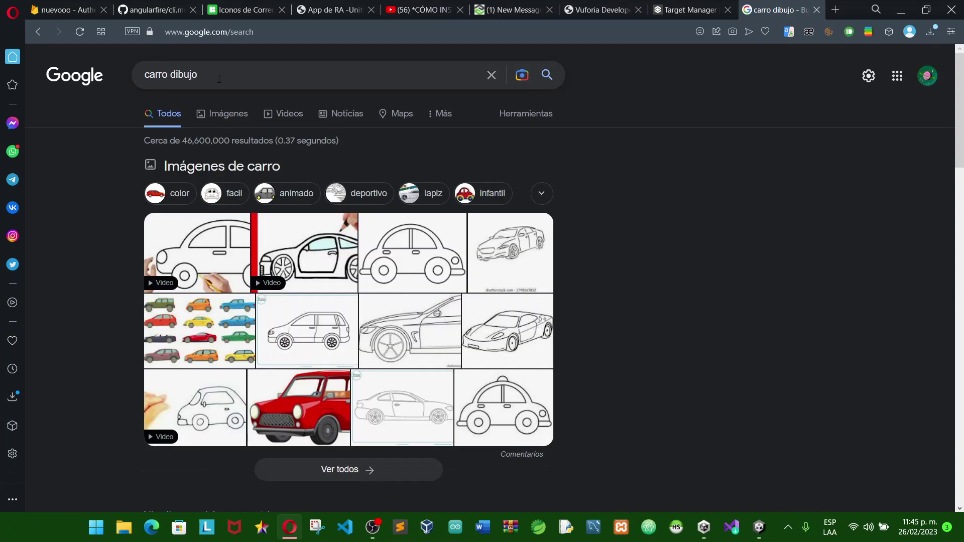
- Browse the image results for car drawings, then return to the Vuforia portal tab
{"action": "left_click", "coordinate": [224, 114]}
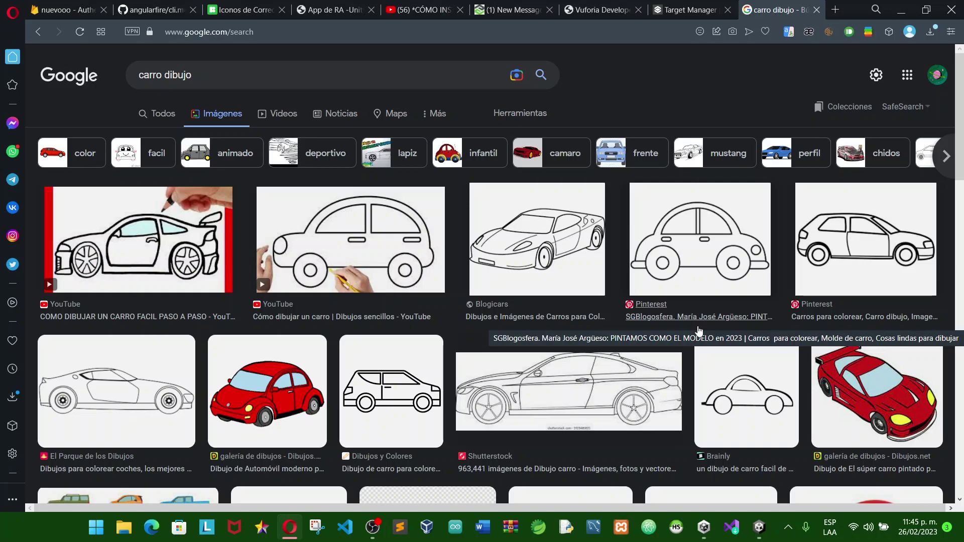
{"action": "scroll", "coordinate": [699, 331], "scroll_direction": "down", "scroll_amount": 3}
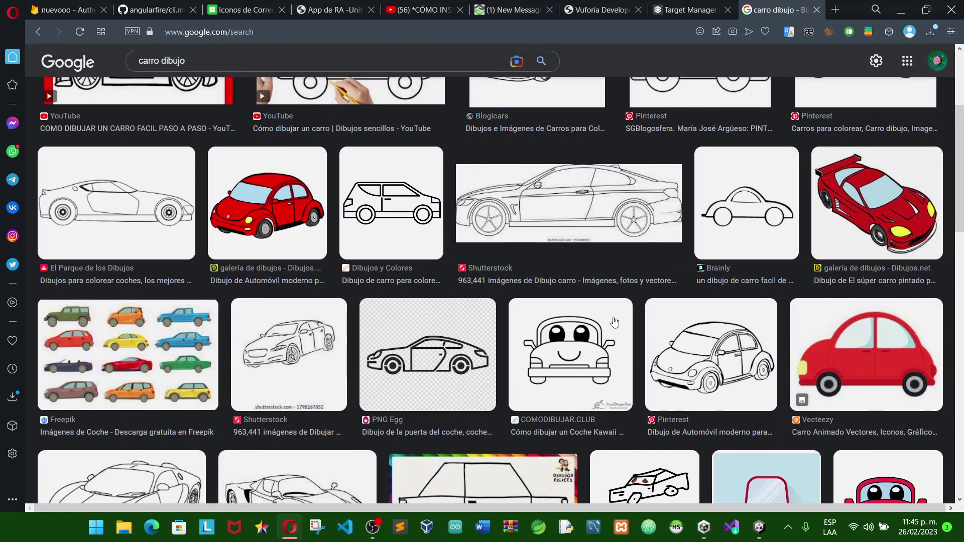
{"action": "scroll", "coordinate": [615, 322], "scroll_direction": "up", "scroll_amount": 3}
{"action": "left_click", "coordinate": [596, 8]}
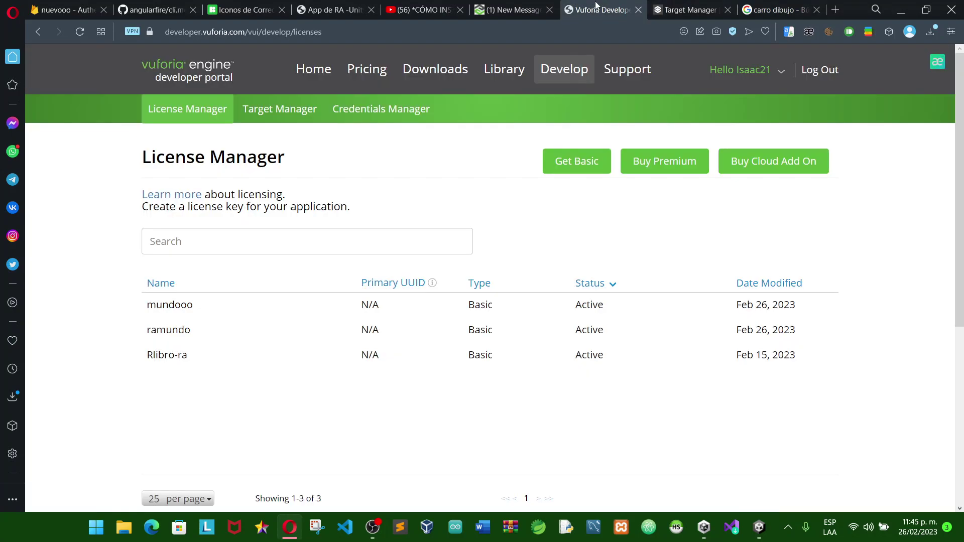
- Choose sportcar-coloring-page.png as the image file for a new mundo2 target
{"action": "left_click", "coordinate": [696, 6]}
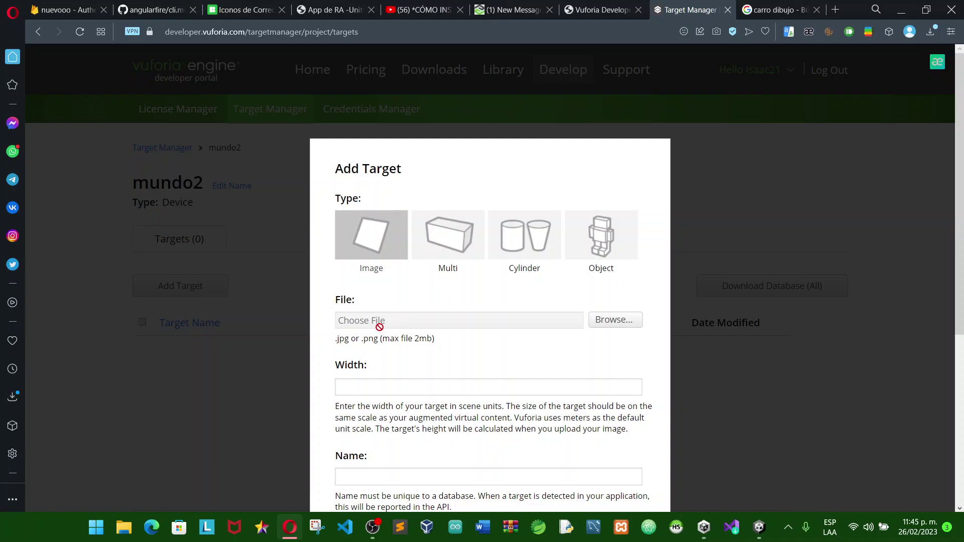
{"action": "left_click", "coordinate": [615, 320]}
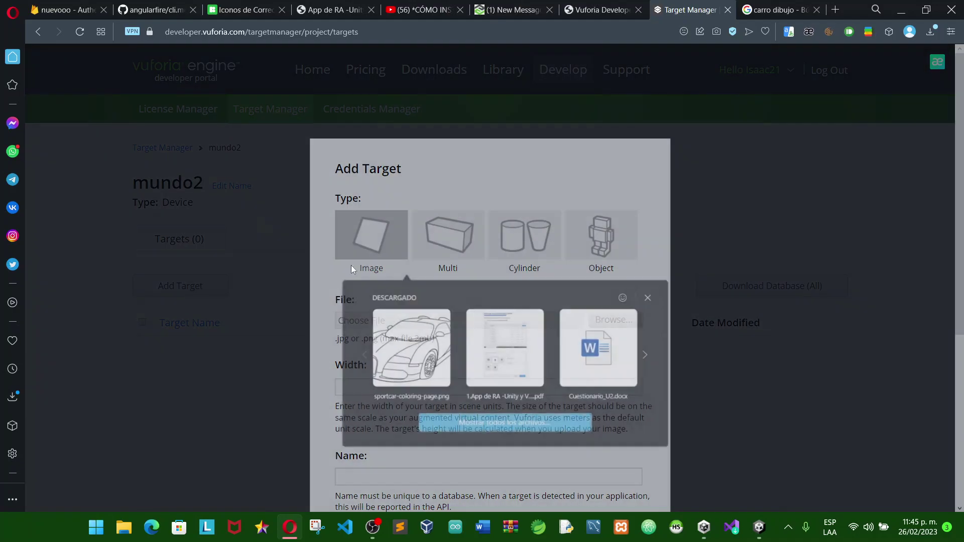
{"action": "left_click", "coordinate": [428, 354]}
{"action": "scroll", "coordinate": [387, 398], "scroll_direction": "down", "scroll_amount": 5}
{"action": "scroll", "coordinate": [442, 240], "scroll_direction": "up", "scroll_amount": 4}
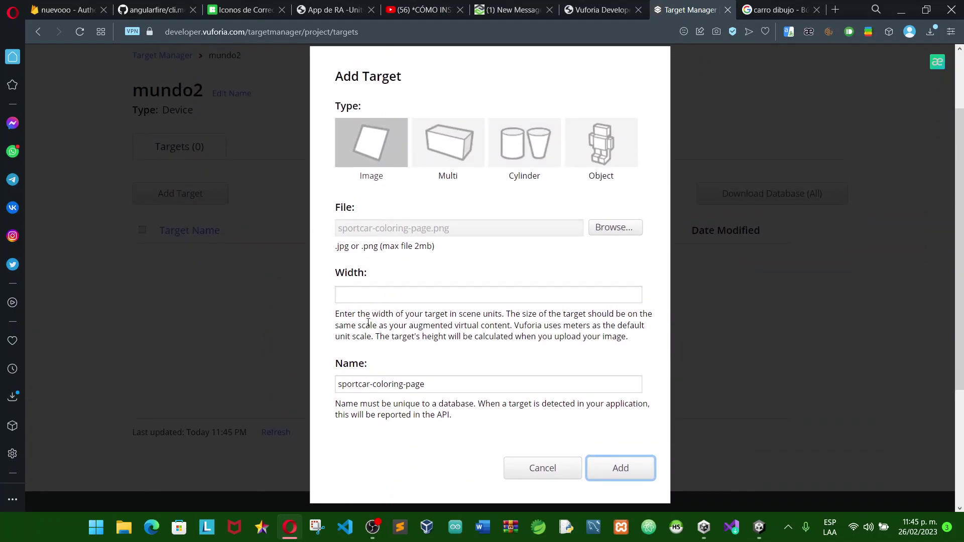
- Set the target width to 6, then cancel without adding the target
{"action": "left_click", "coordinate": [375, 299]}
{"action": "type", "text": "6"}
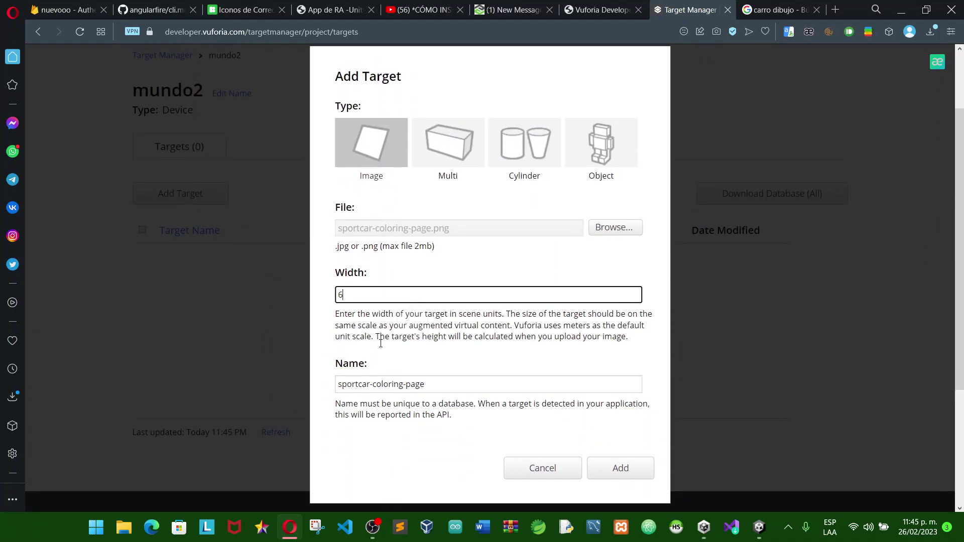
{"action": "key", "text": "Tab"}
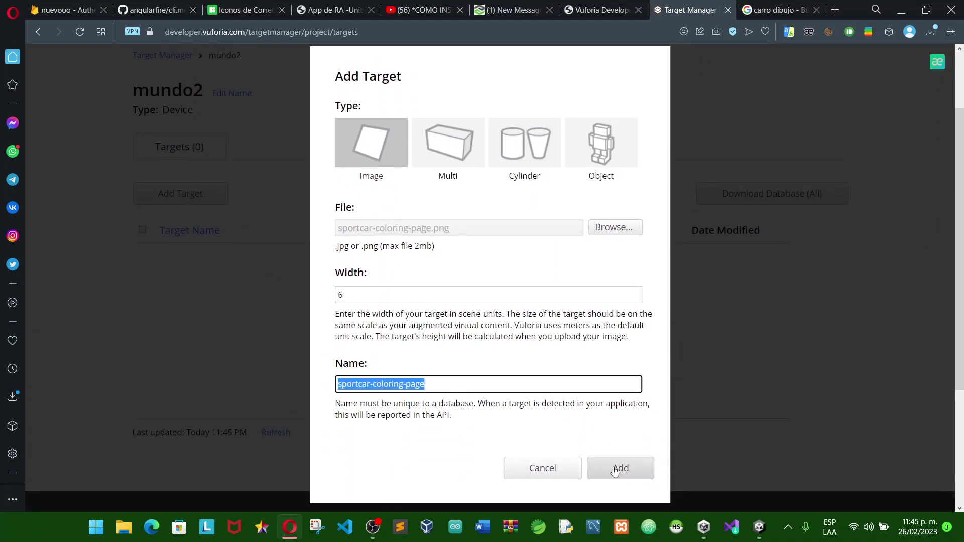
{"action": "left_click", "coordinate": [745, 173]}
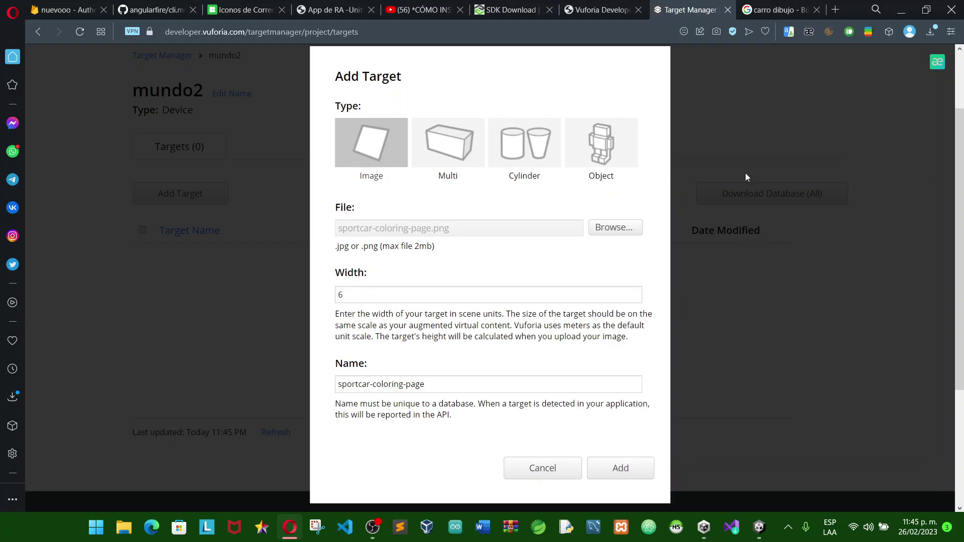
{"action": "left_click", "coordinate": [546, 468]}
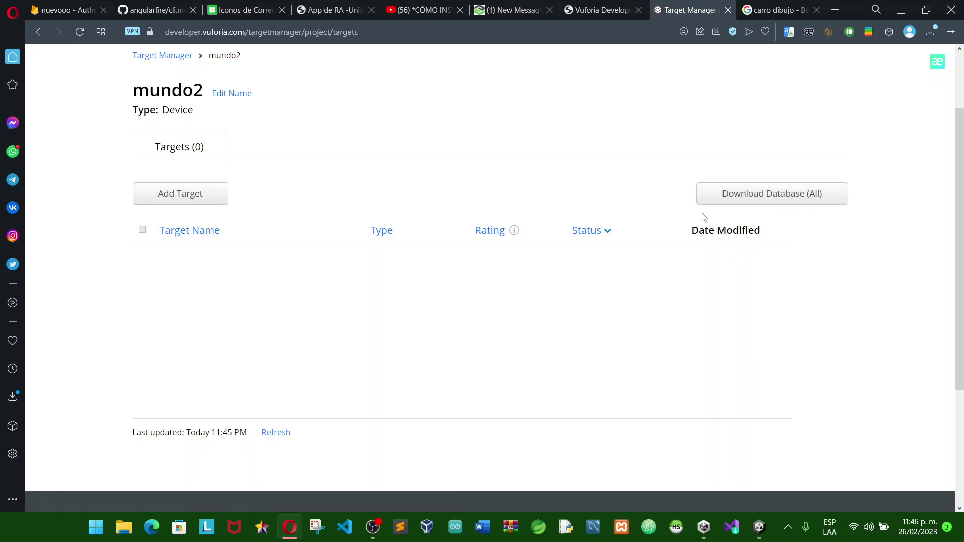
{"action": "scroll", "coordinate": [705, 217], "scroll_direction": "up", "scroll_amount": 2}
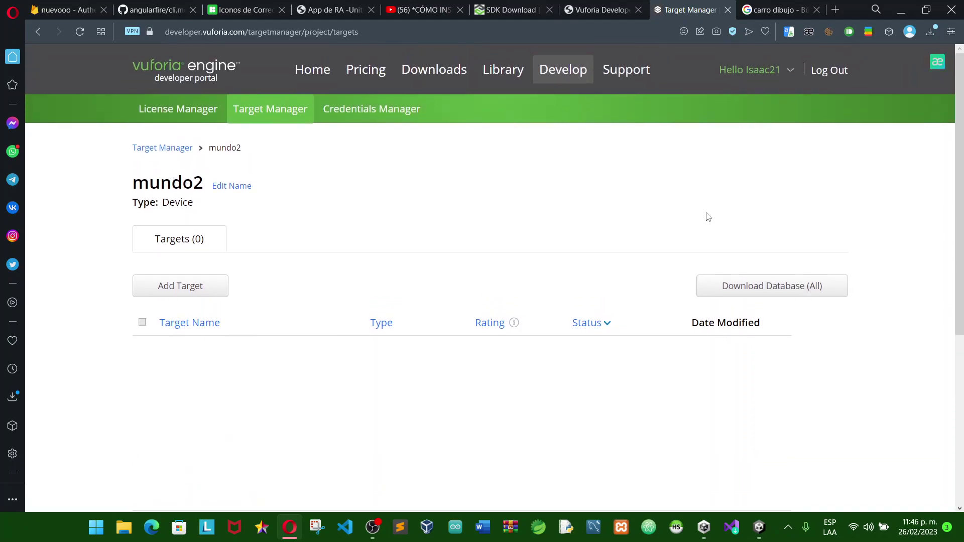
- Open the bdra Unity package from the Descargas folder in File Explorer
{"action": "left_click", "coordinate": [124, 528]}
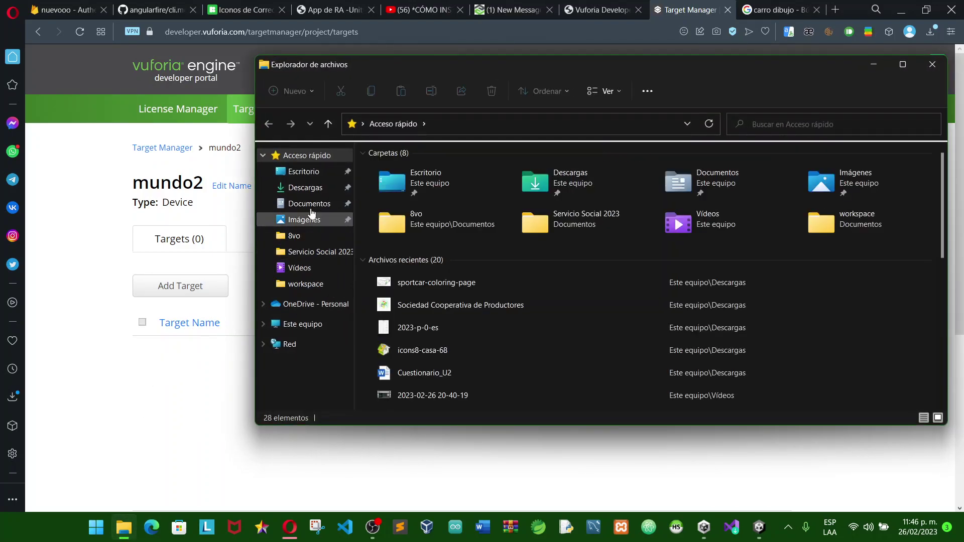
{"action": "left_click", "coordinate": [311, 188]}
{"action": "scroll", "coordinate": [451, 267], "scroll_direction": "down", "scroll_amount": 5}
{"action": "scroll", "coordinate": [463, 273], "scroll_direction": "up", "scroll_amount": 3}
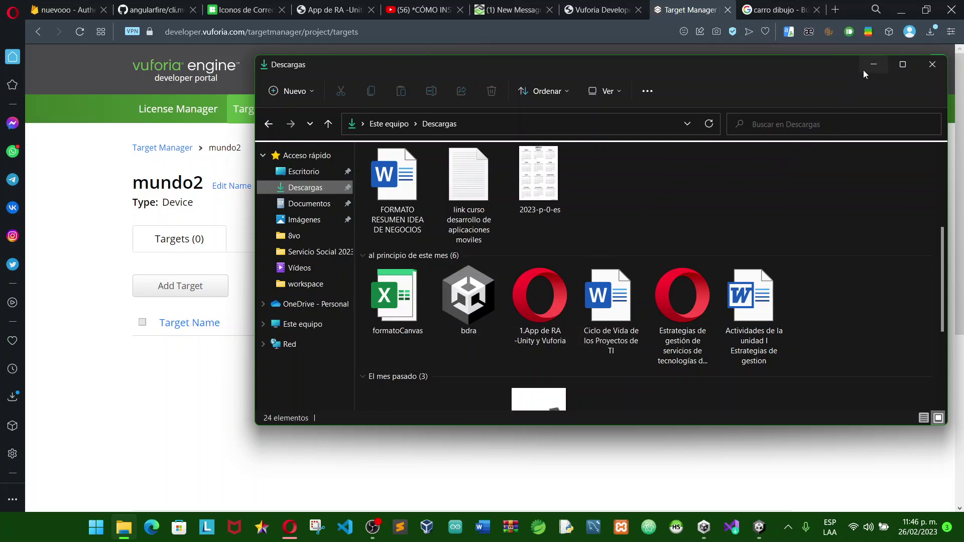
{"action": "double_click", "coordinate": [474, 290]}
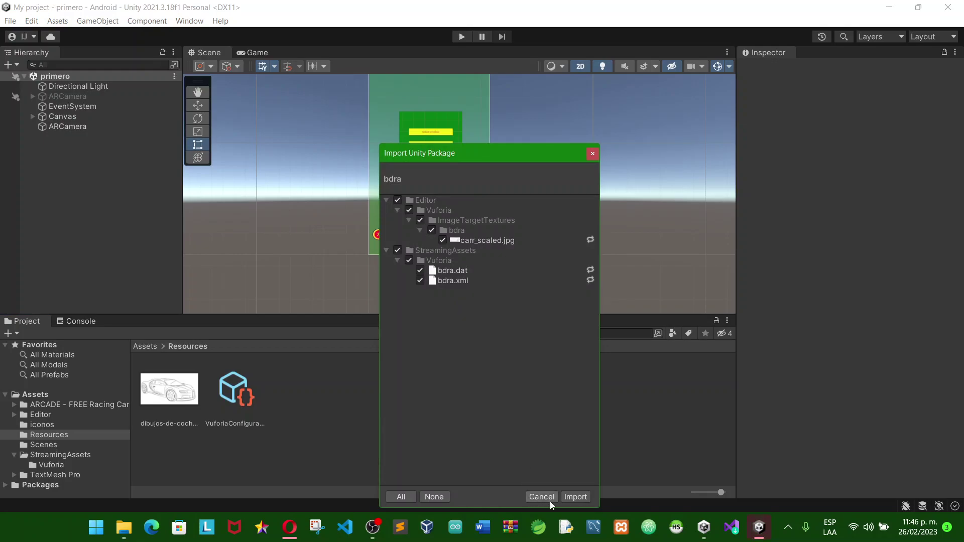
- Close the bdra import prompt and inspect the dibujos-de-coches-final.jpg texture settings in Resources
{"action": "left_click", "coordinate": [592, 153]}
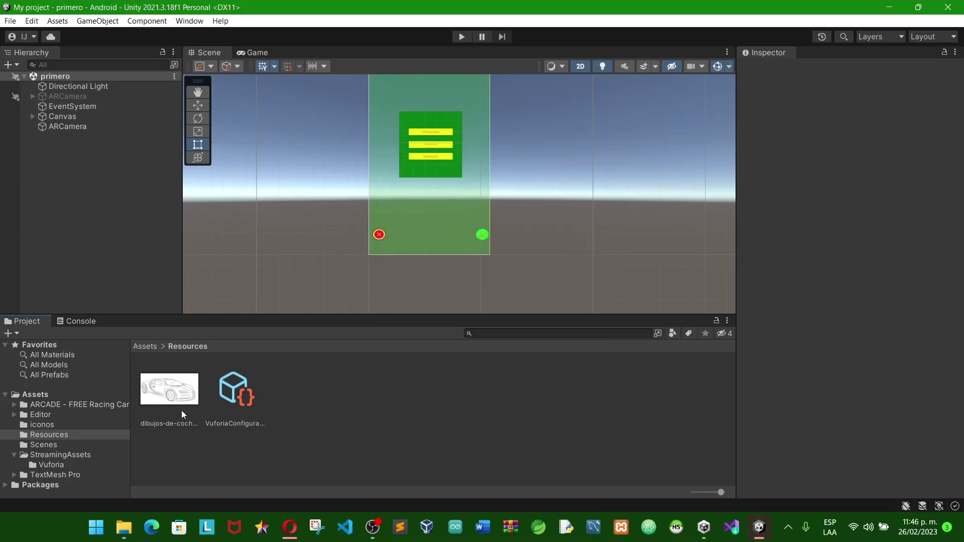
{"action": "left_click", "coordinate": [181, 393]}
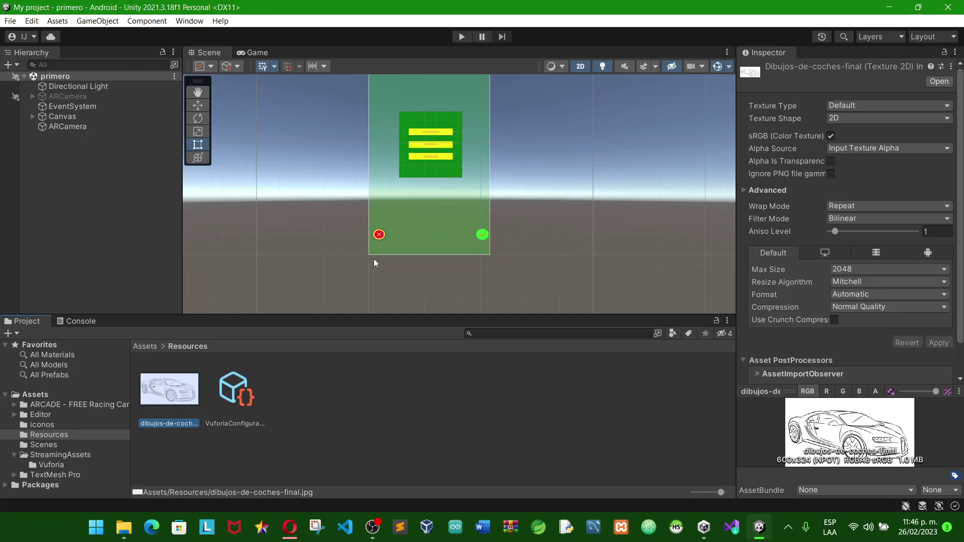
{"action": "scroll", "coordinate": [213, 272], "scroll_direction": "up", "scroll_amount": 1}
{"action": "scroll", "coordinate": [394, 199], "scroll_direction": "up", "scroll_amount": 1}
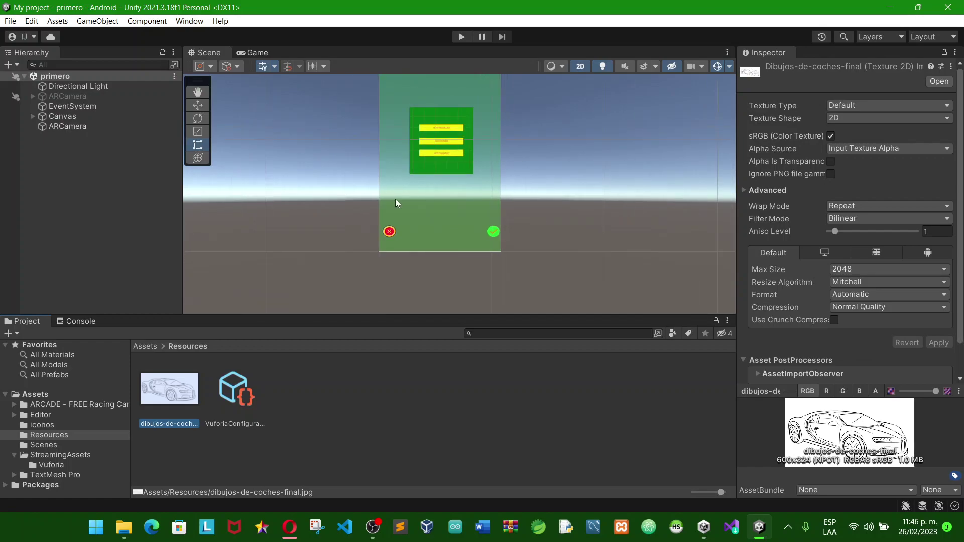
{"action": "scroll", "coordinate": [396, 199], "scroll_direction": "up", "scroll_amount": 1}
{"action": "scroll", "coordinate": [396, 199], "scroll_direction": "up", "scroll_amount": 1}
{"action": "scroll", "coordinate": [398, 199], "scroll_direction": "up", "scroll_amount": 1}
{"action": "scroll", "coordinate": [399, 200], "scroll_direction": "down", "scroll_amount": 2}
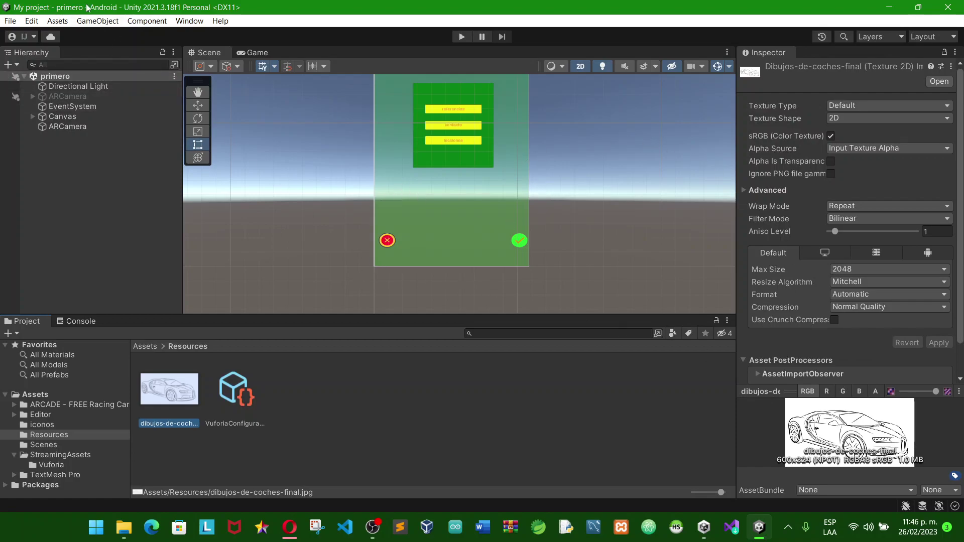
{"action": "left_click", "coordinate": [56, 22]}
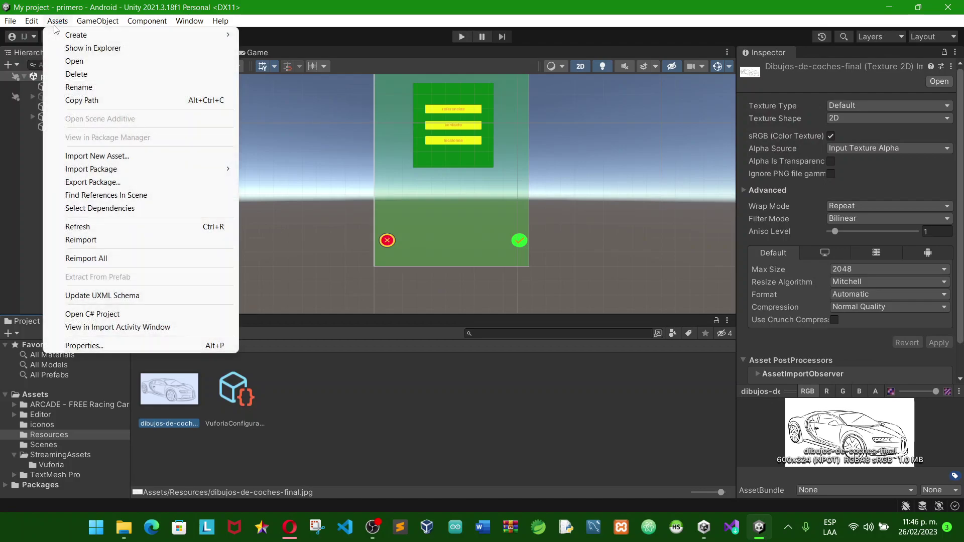
{"action": "left_click", "coordinate": [44, 171]}
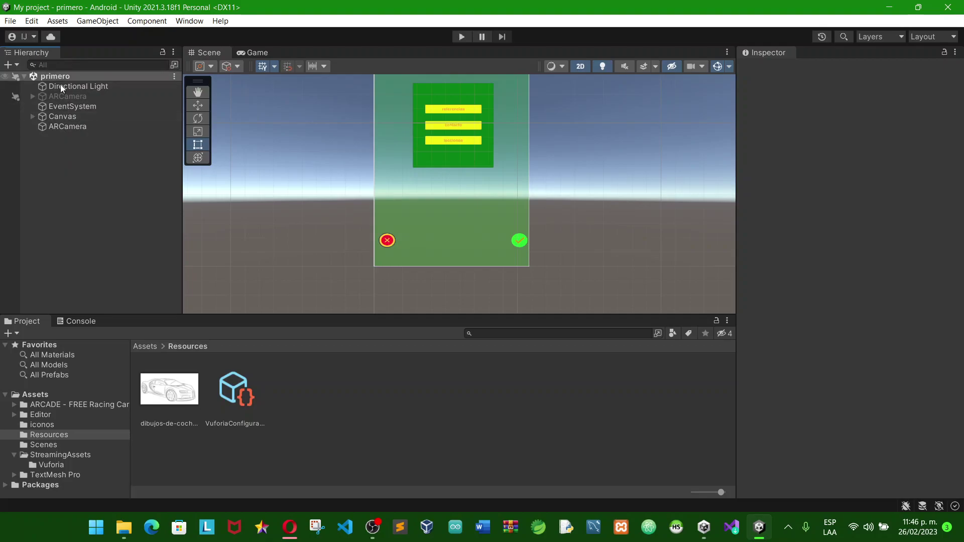
{"action": "right_click", "coordinate": [57, 149]}
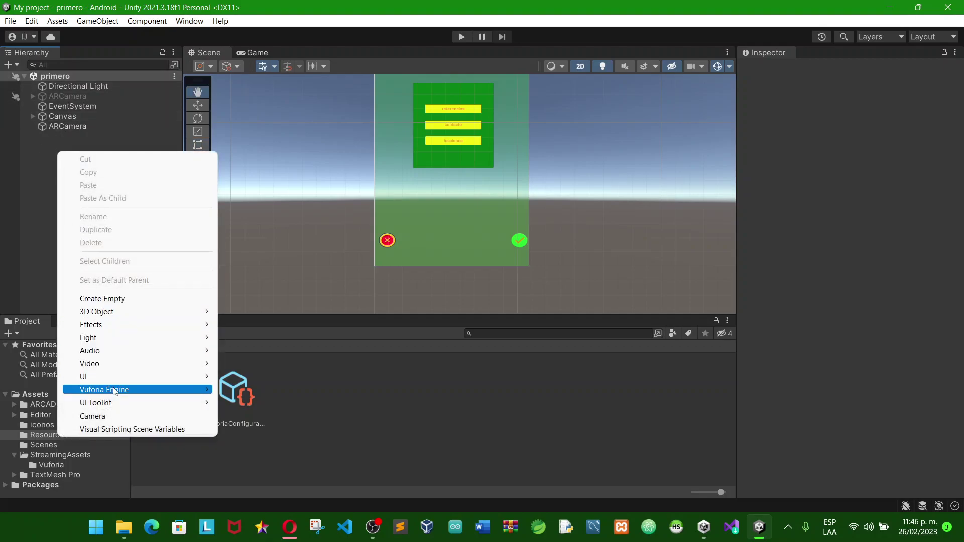
{"action": "mouse_move", "coordinate": [128, 391]}
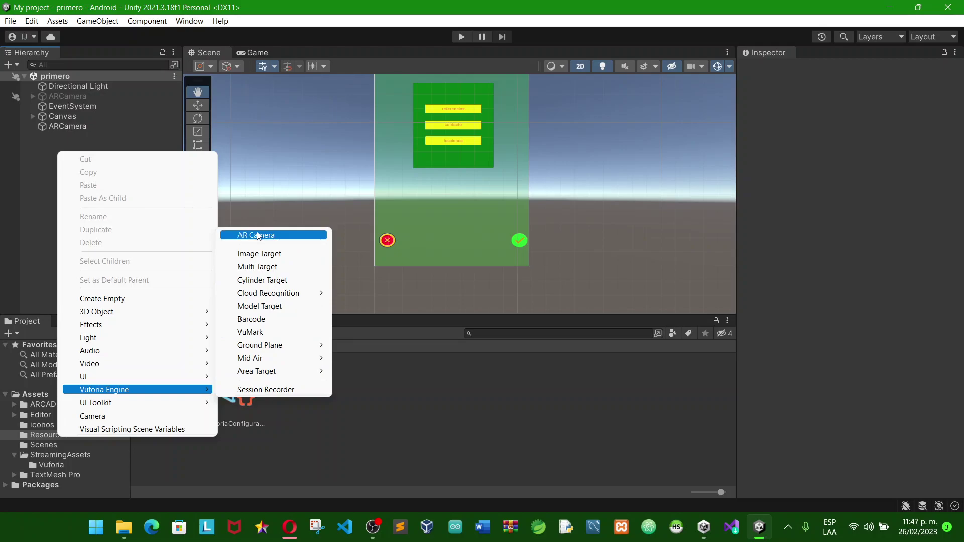
{"action": "left_click", "coordinate": [26, 219]}
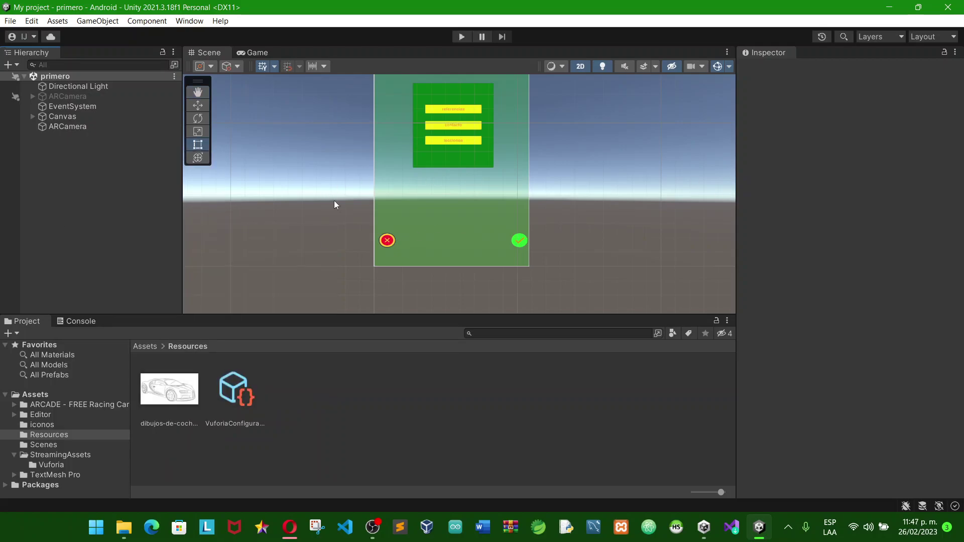
{"action": "left_click", "coordinate": [59, 129]}
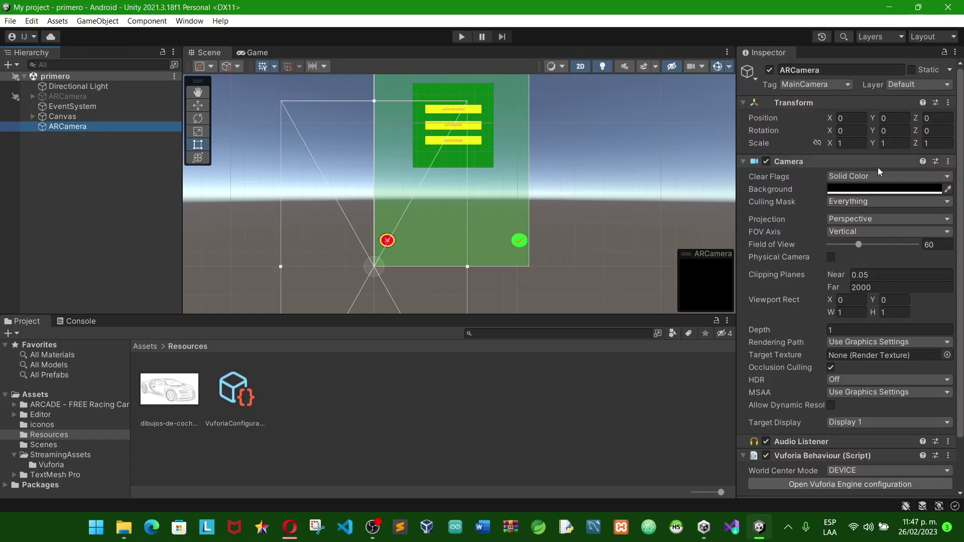
{"action": "scroll", "coordinate": [857, 359], "scroll_direction": "down", "scroll_amount": 3}
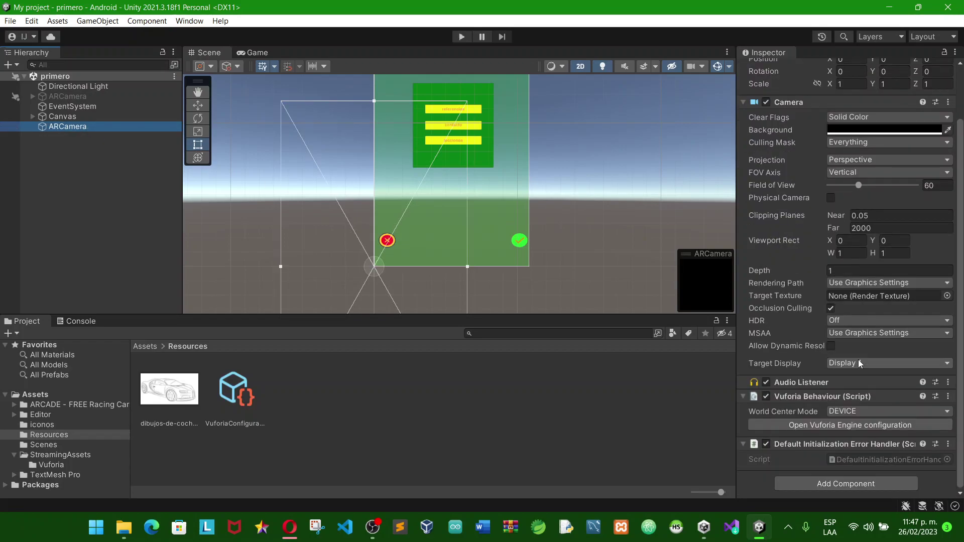
{"action": "left_click", "coordinate": [822, 425]}
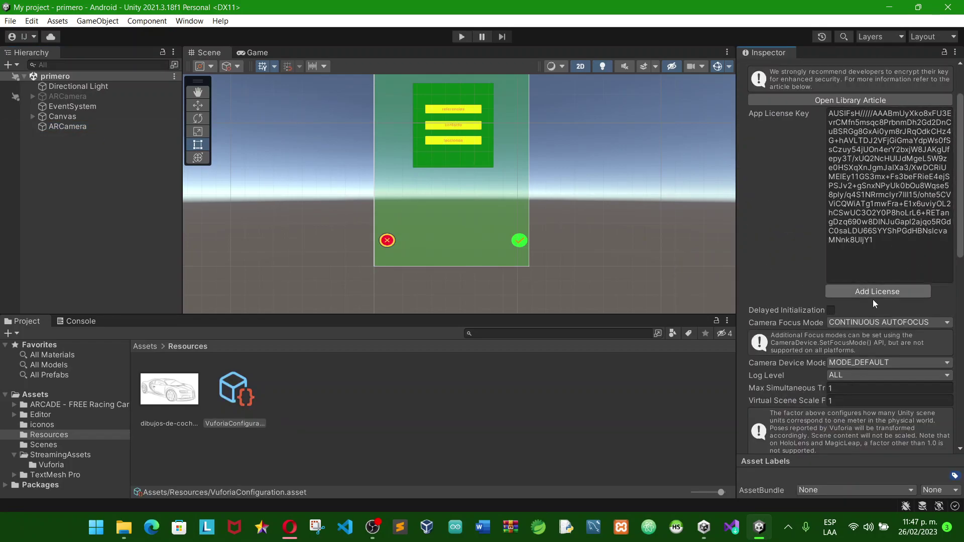
{"action": "left_click", "coordinate": [155, 272]}
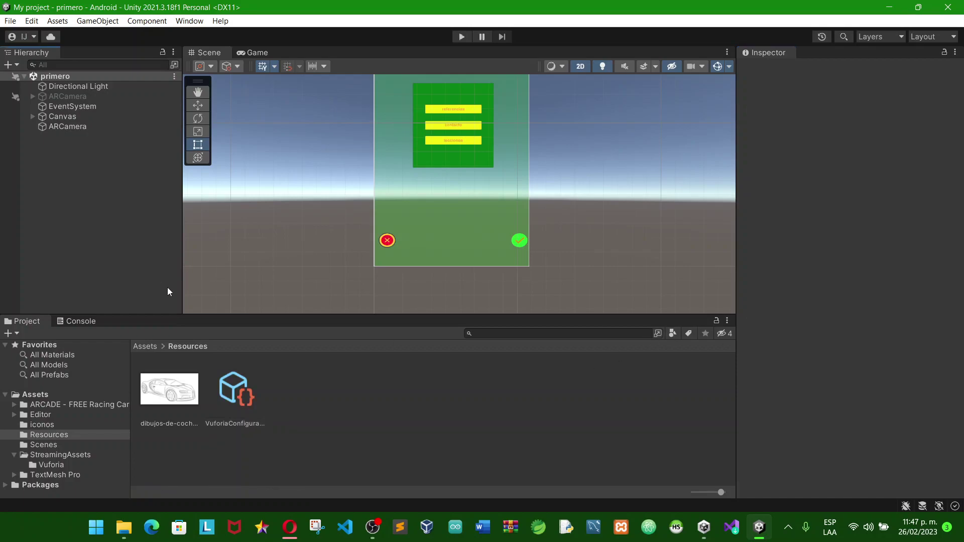
- Return to the Vuforia portal in Opera and go to the License Manager page
{"action": "left_click", "coordinate": [287, 527]}
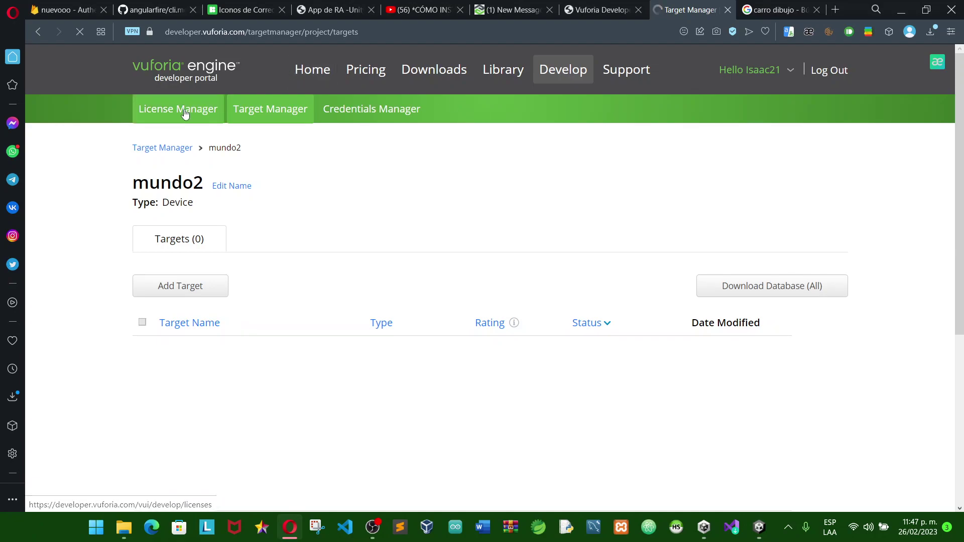
{"action": "left_click", "coordinate": [205, 120]}
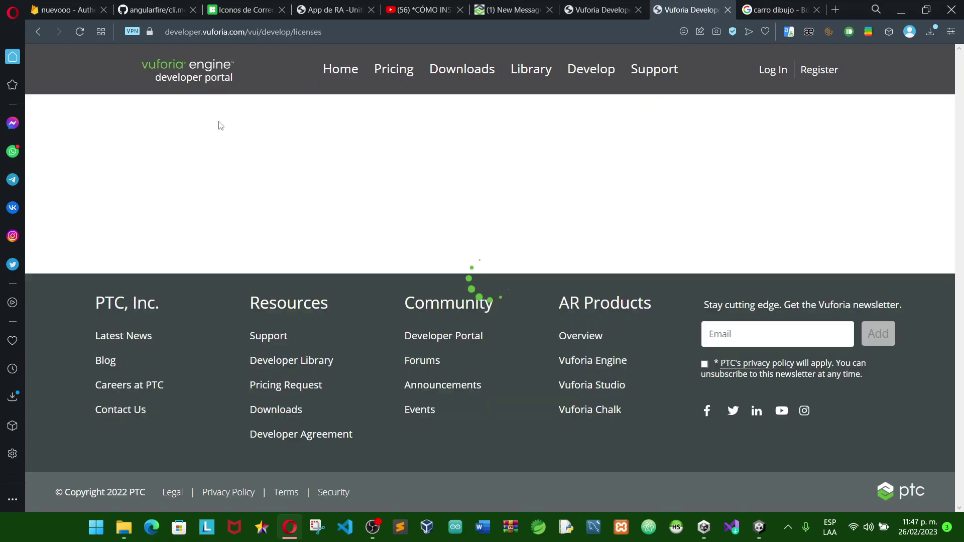